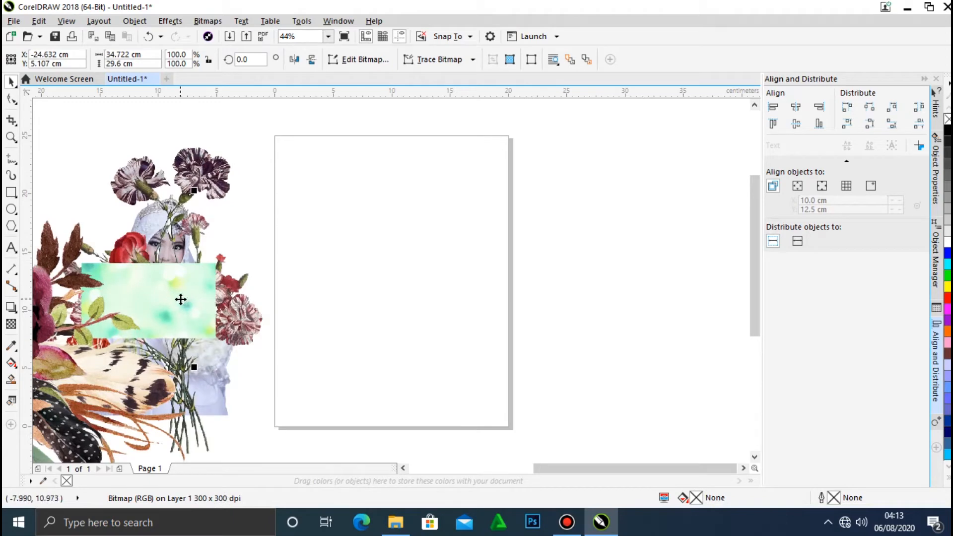
Move the carnation bouquet image away from the bride photo to the empty area beyond the page's right edge.
{"action": "left_click_drag", "start_coordinate": [195, 173], "coordinate": [649, 191]}
{"action": "left_click_drag", "start_coordinate": [599, 236], "coordinate": [722, 180]}
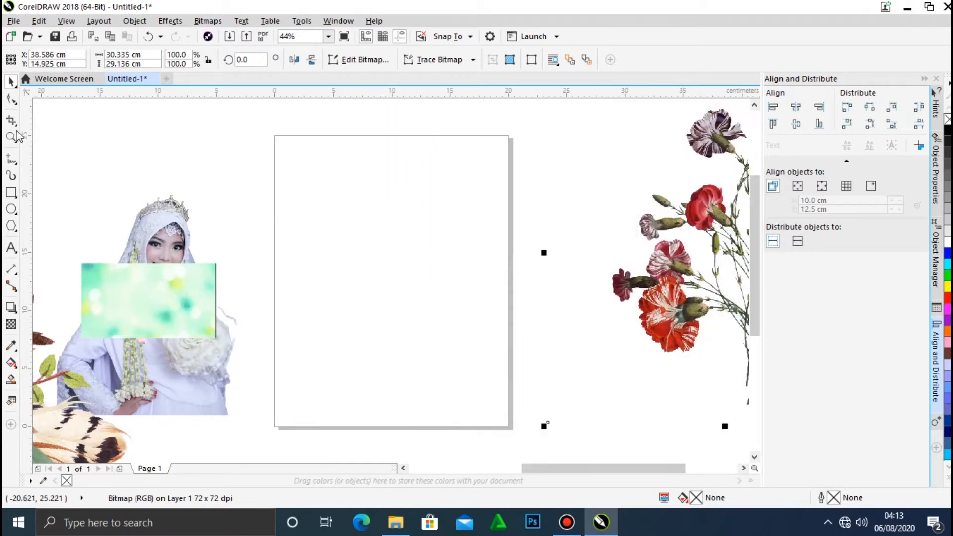
Draw a rectangle about 20 × 25.1 cm over the page and align its top edge with the page border.
{"action": "left_click", "coordinate": [13, 195]}
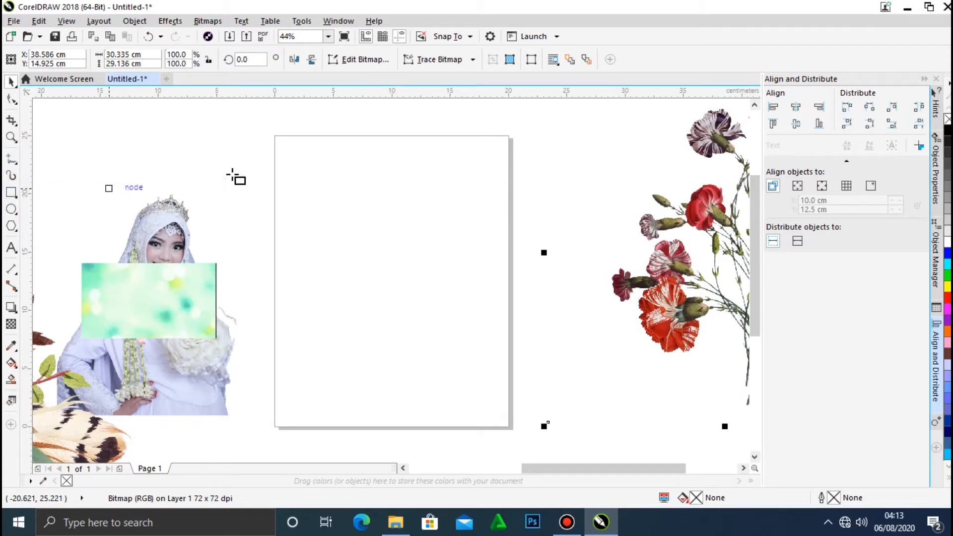
{"action": "left_click_drag", "start_coordinate": [274, 134], "coordinate": [508, 428]}
{"action": "left_click", "coordinate": [11, 82]}
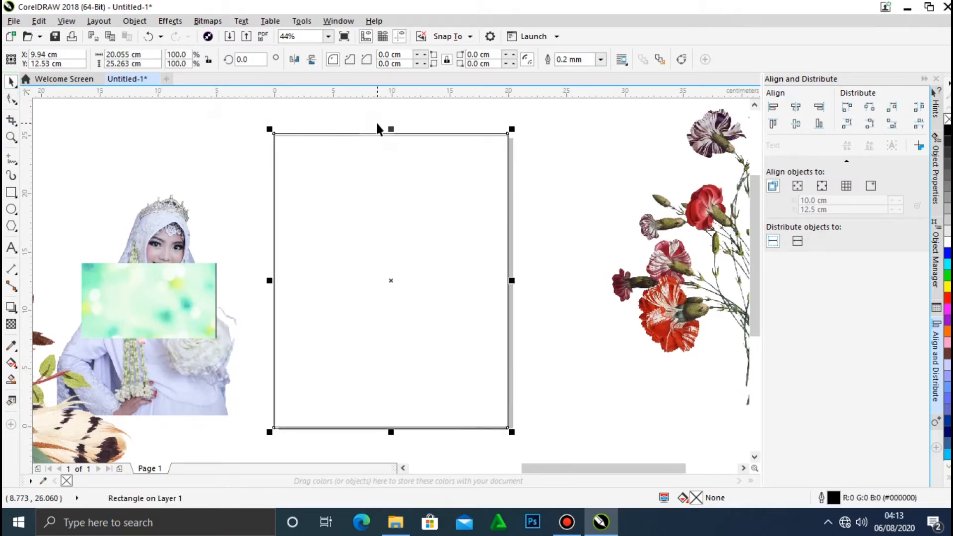
{"action": "left_click_drag", "start_coordinate": [391, 128], "coordinate": [391, 129]}
{"action": "scroll", "coordinate": [380, 124], "scroll_direction": "down", "scroll_amount": 1}
{"action": "scroll", "coordinate": [381, 123], "scroll_direction": "up", "scroll_amount": 6}
{"action": "left_click_drag", "start_coordinate": [468, 205], "coordinate": [469, 222]}
{"action": "left_click", "coordinate": [328, 36]}
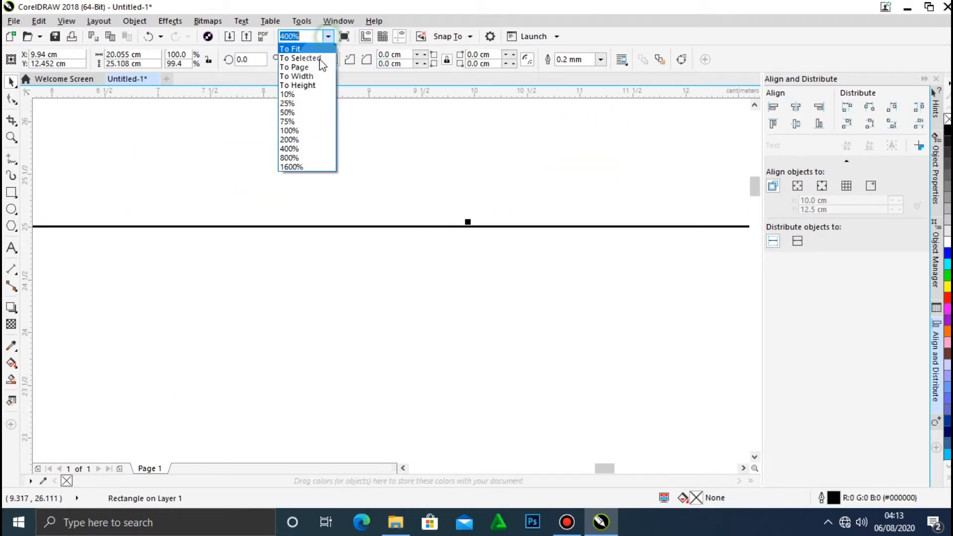
{"action": "left_click", "coordinate": [293, 66]}
PowerClip the carnation bouquet inside the page-sized rectangle.
{"action": "left_click", "coordinate": [599, 201]}
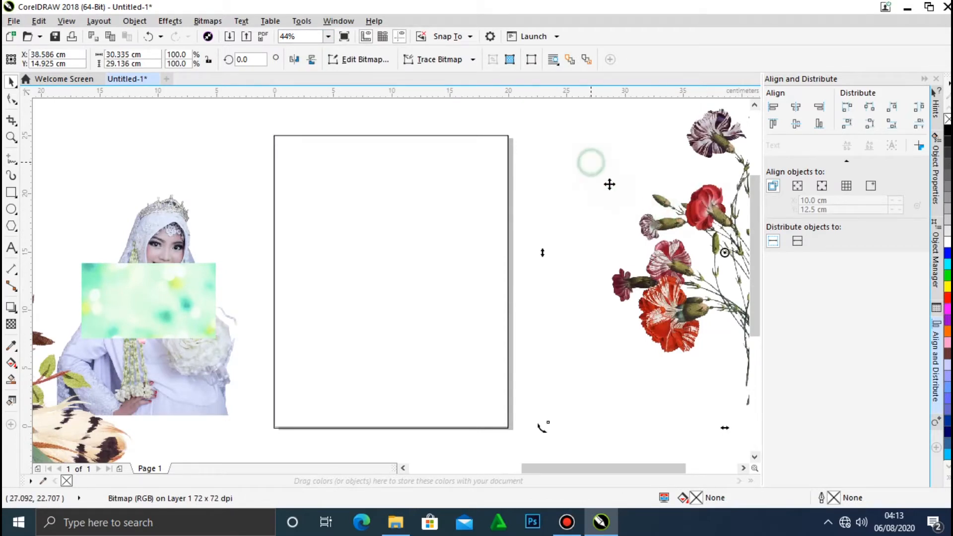
{"action": "left_click", "coordinate": [572, 357]}
{"action": "left_click", "coordinate": [138, 141]}
{"action": "left_click", "coordinate": [659, 234]}
{"action": "left_click", "coordinate": [135, 20]}
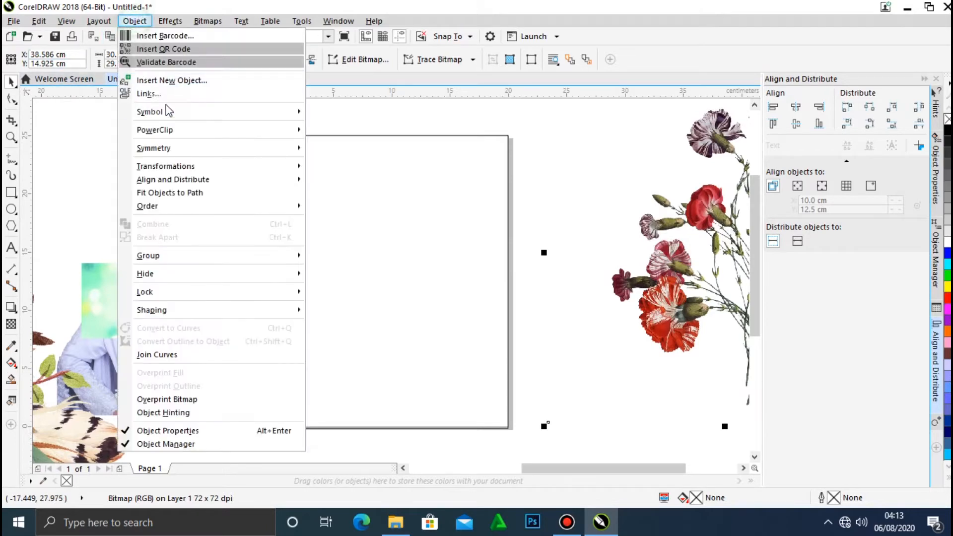
{"action": "mouse_move", "coordinate": [203, 131]}
{"action": "left_click", "coordinate": [351, 131]}
{"action": "left_click", "coordinate": [344, 203]}
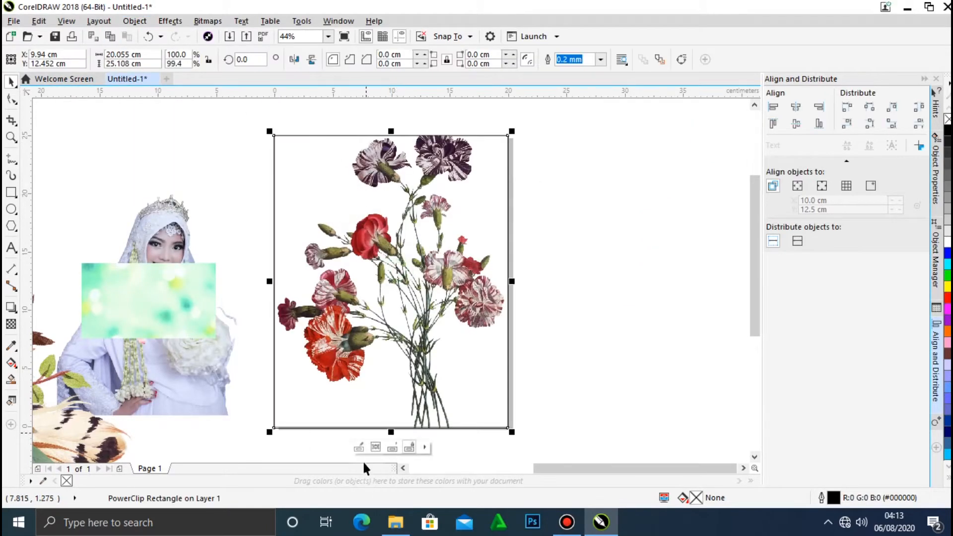
Edit the PowerClip contents, shifting the bouquet lower and enlarging it slightly within the frame, and finish editing.
{"action": "left_click", "coordinate": [357, 449]}
{"action": "left_click_drag", "start_coordinate": [429, 242], "coordinate": [419, 277]}
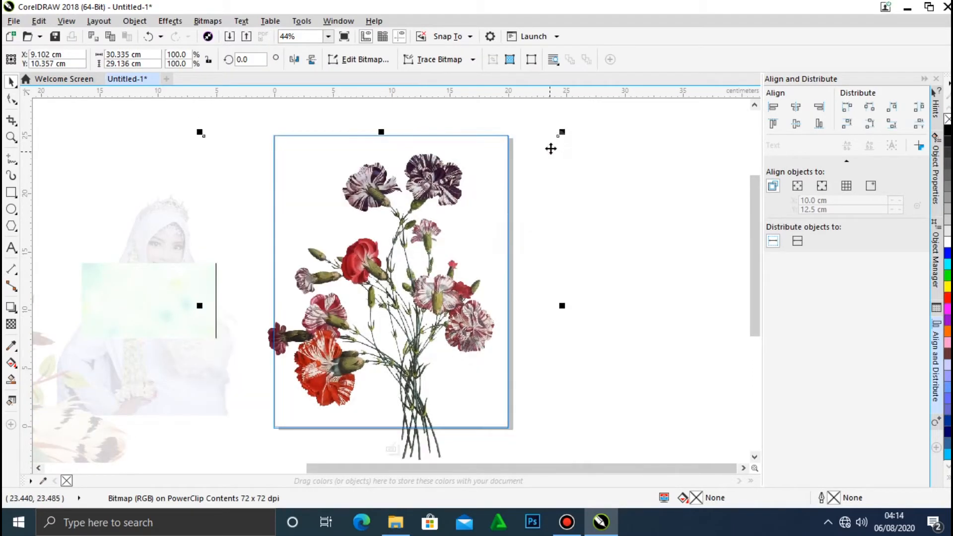
{"action": "left_click_drag", "start_coordinate": [563, 133], "coordinate": [578, 118]}
{"action": "left_click", "coordinate": [615, 137]}
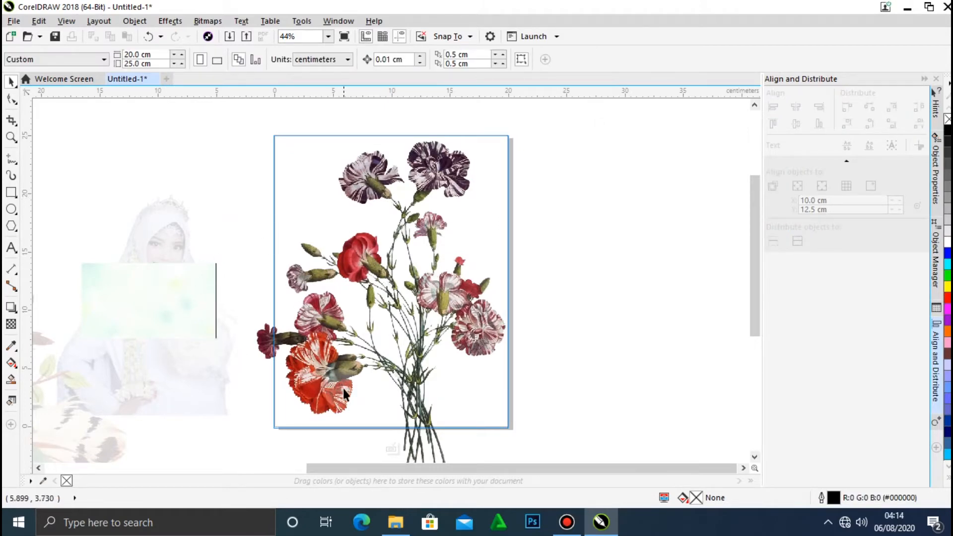
{"action": "left_click", "coordinate": [392, 450]}
Move the green bokeh image off the bride photo to the right side of the page and rotate it 90 degrees.
{"action": "left_click", "coordinate": [189, 282]}
{"action": "left_click_drag", "start_coordinate": [189, 282], "coordinate": [596, 225]}
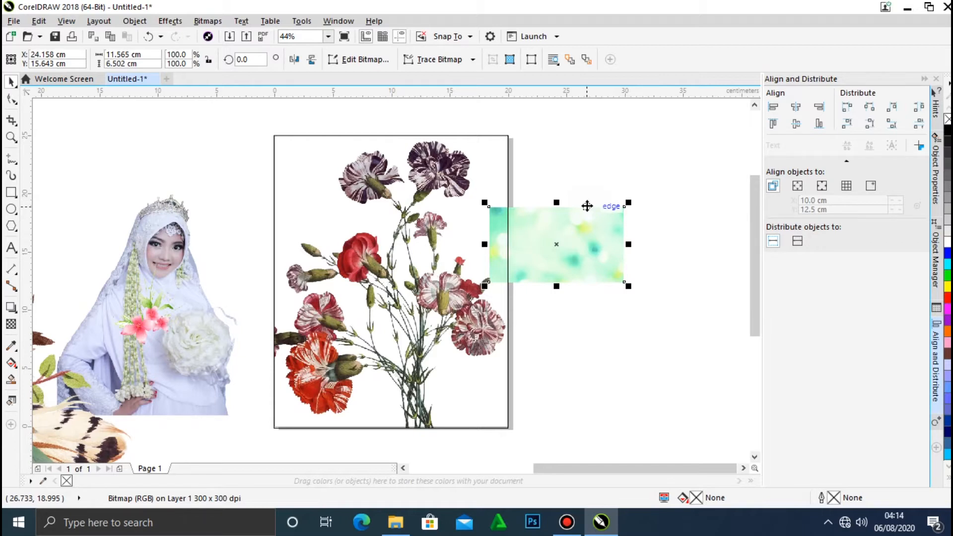
{"action": "left_click", "coordinate": [256, 59]}
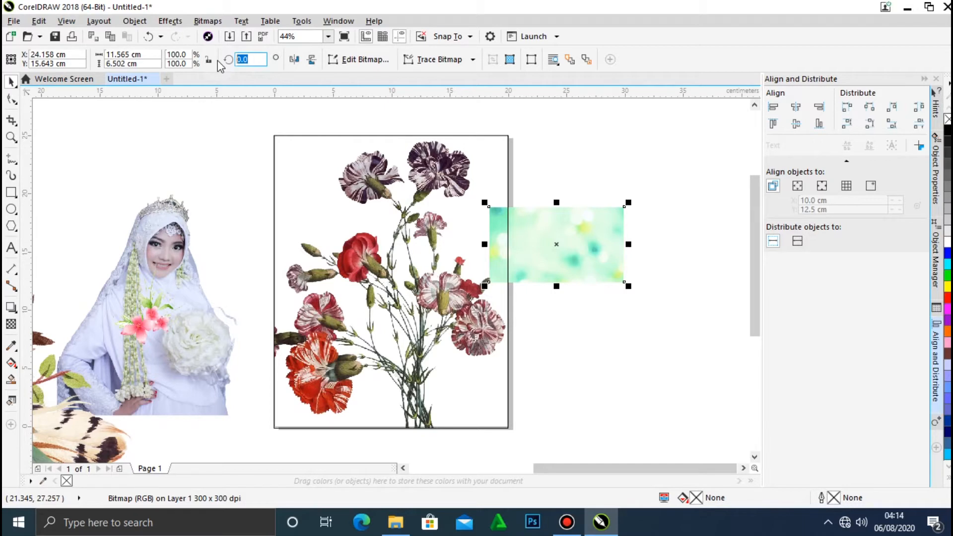
{"action": "type", "text": "90"}
{"action": "key", "text": "Return"}
{"action": "left_click_drag", "start_coordinate": [583, 251], "coordinate": [426, 254]}
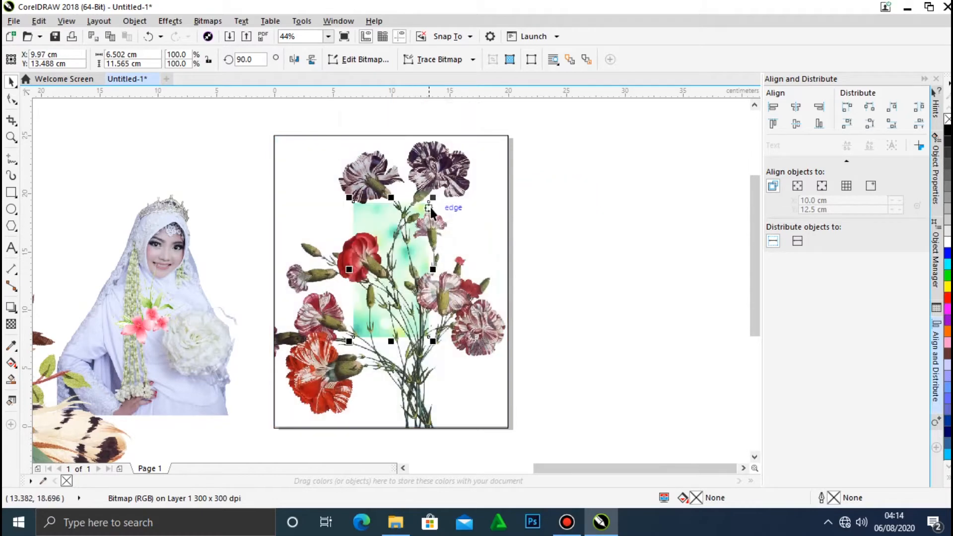
{"action": "right_click", "coordinate": [380, 217]}
{"action": "left_click", "coordinate": [568, 235]}
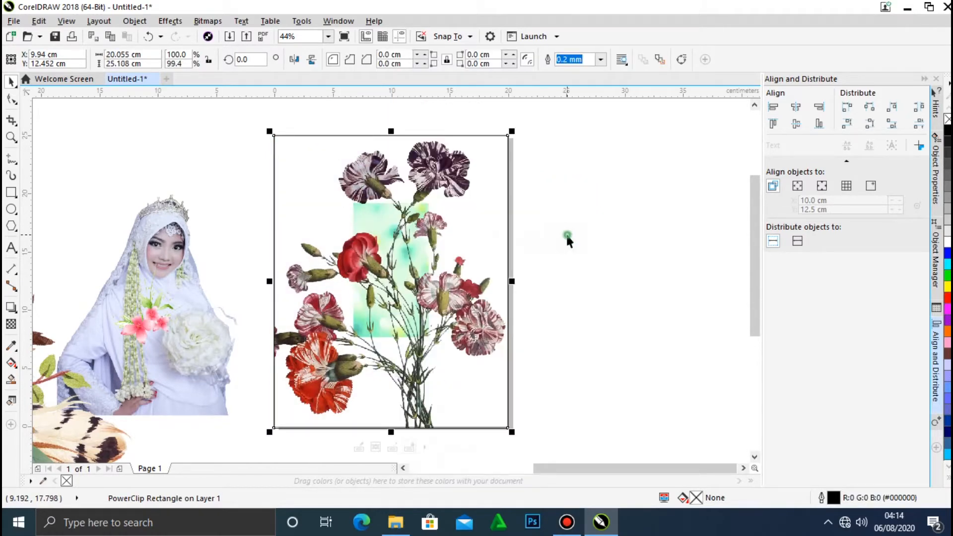
{"action": "key", "text": "ctrl+z"}
Bring the green bokeh image to the front of the page and enlarge it to about 22.7 × 29.3 cm, covering the page.
{"action": "right_click", "coordinate": [583, 235]}
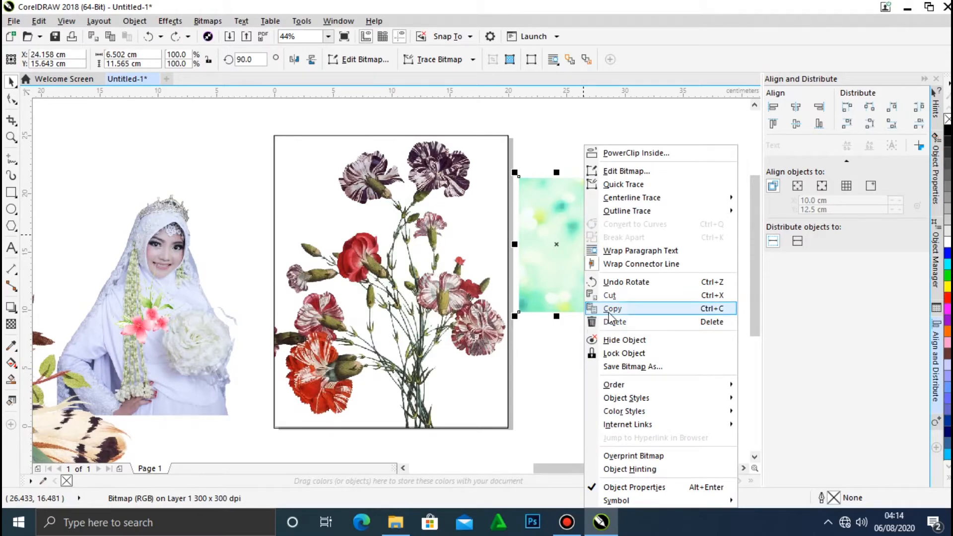
{"action": "mouse_move", "coordinate": [618, 385]}
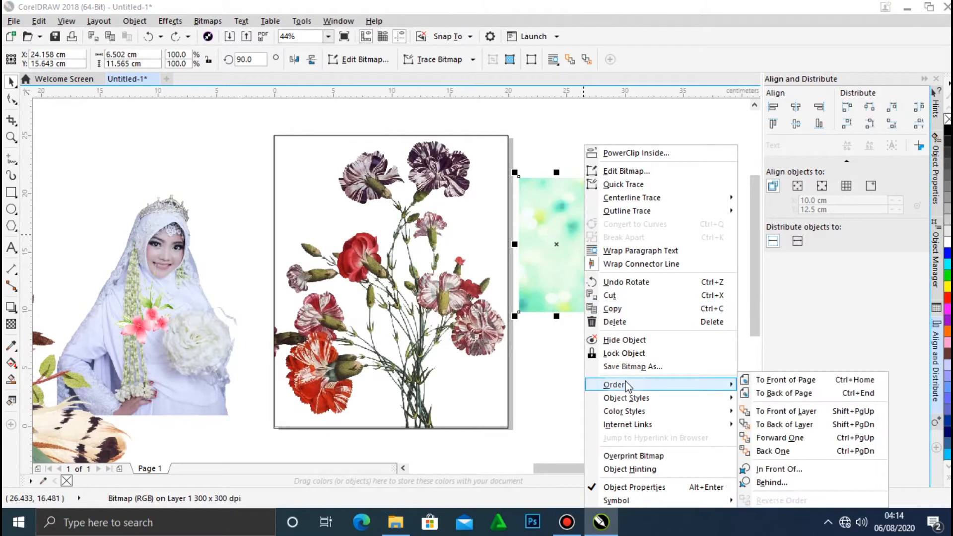
{"action": "left_click", "coordinate": [791, 385]}
{"action": "left_click_drag", "start_coordinate": [551, 262], "coordinate": [402, 300]}
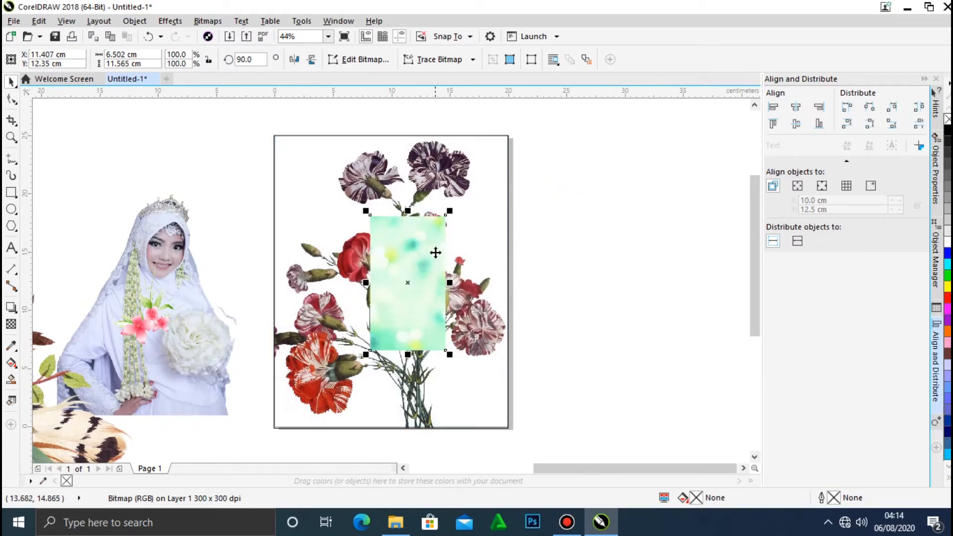
{"action": "left_click_drag", "start_coordinate": [454, 210], "coordinate": [539, 113]}
{"action": "left_click_drag", "start_coordinate": [526, 146], "coordinate": [529, 147]}
{"action": "left_click", "coordinate": [571, 151]}
{"action": "left_click", "coordinate": [398, 248]}
{"action": "left_click", "coordinate": [15, 324]}
{"action": "left_click_drag", "start_coordinate": [282, 331], "coordinate": [410, 296]}
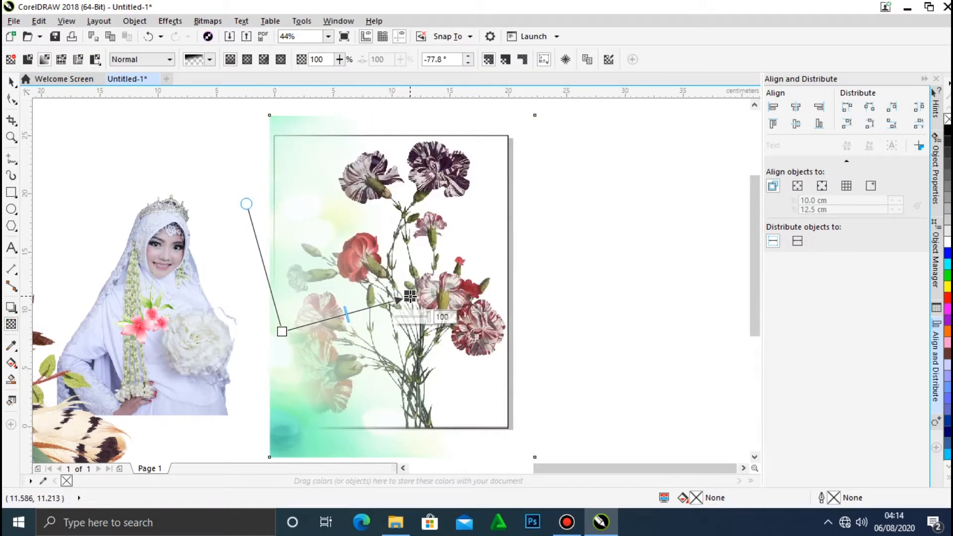
{"action": "key", "text": "ctrl+z"}
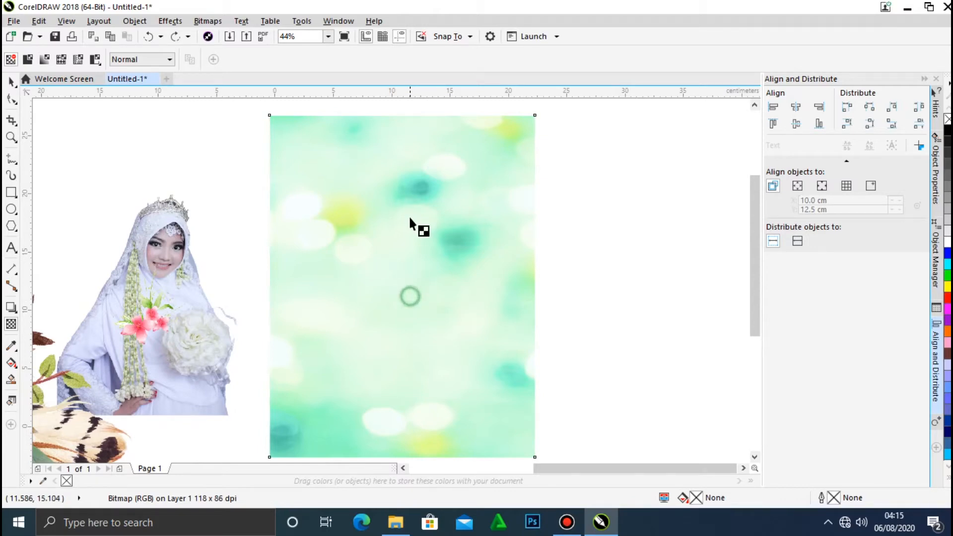
Apply a uniform transparency of 52 to the green bokeh image.
{"action": "scroll", "coordinate": [341, 281], "scroll_direction": "down", "scroll_amount": 3}
{"action": "scroll", "coordinate": [340, 281], "scroll_direction": "up", "scroll_amount": 3}
{"action": "scroll", "coordinate": [340, 275], "scroll_direction": "down", "scroll_amount": 3}
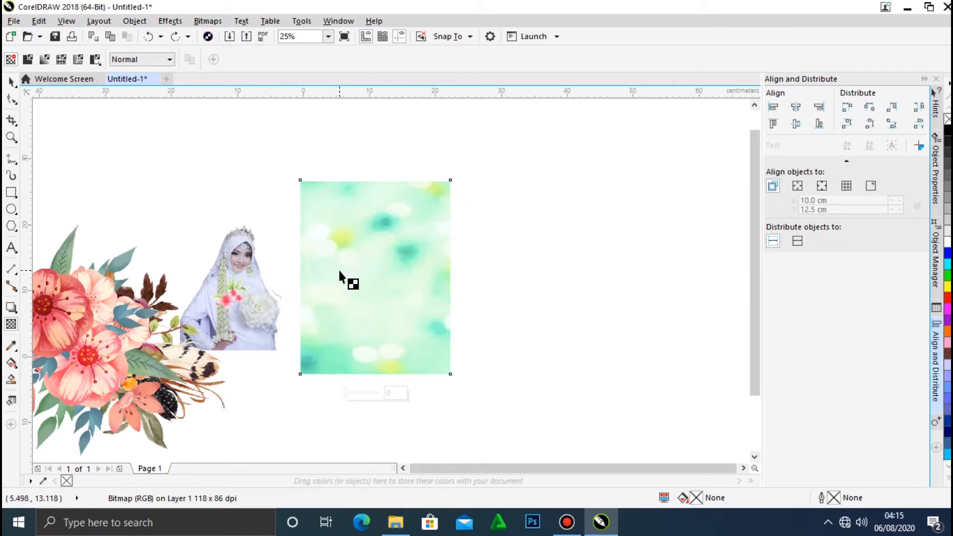
{"action": "left_click_drag", "start_coordinate": [368, 393], "coordinate": [348, 392]}
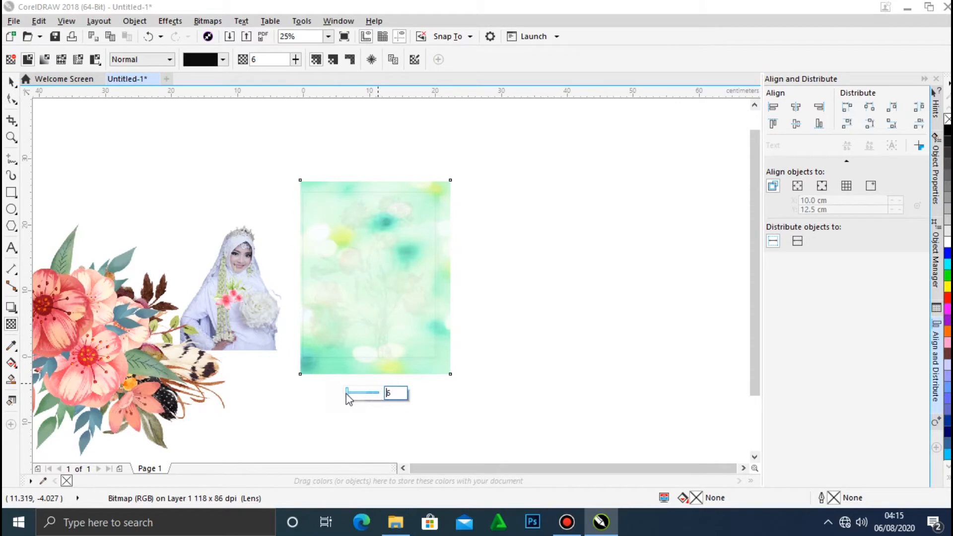
{"action": "left_click_drag", "start_coordinate": [357, 392], "coordinate": [364, 393]}
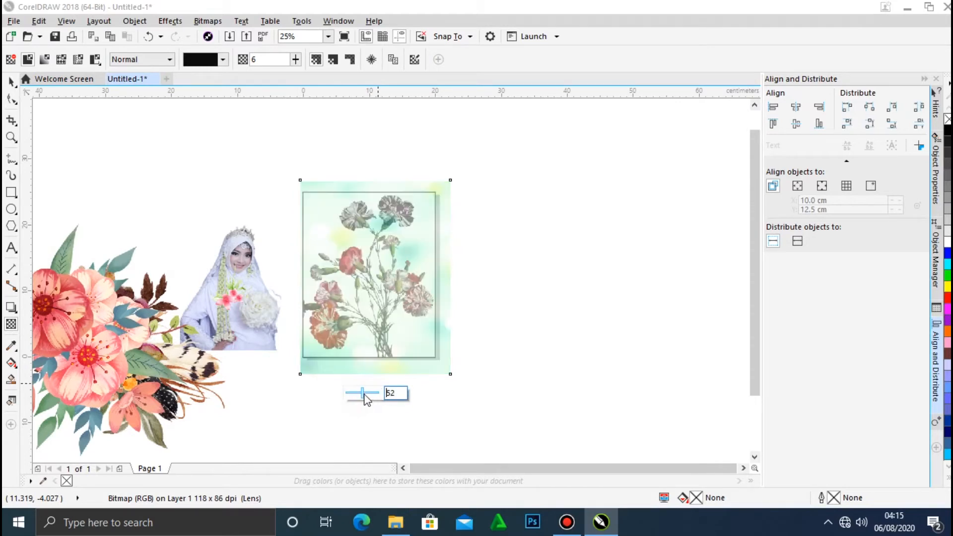
{"action": "left_click", "coordinate": [11, 81]}
{"action": "left_click", "coordinate": [147, 130]}
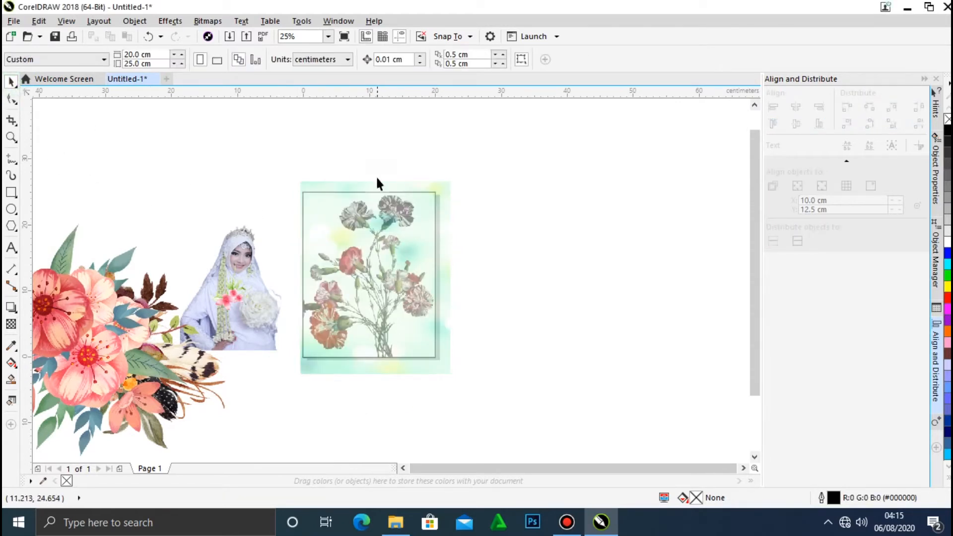
Reposition the green bokeh image so it extends past all four edges of the page rectangle.
{"action": "left_click", "coordinate": [328, 37]}
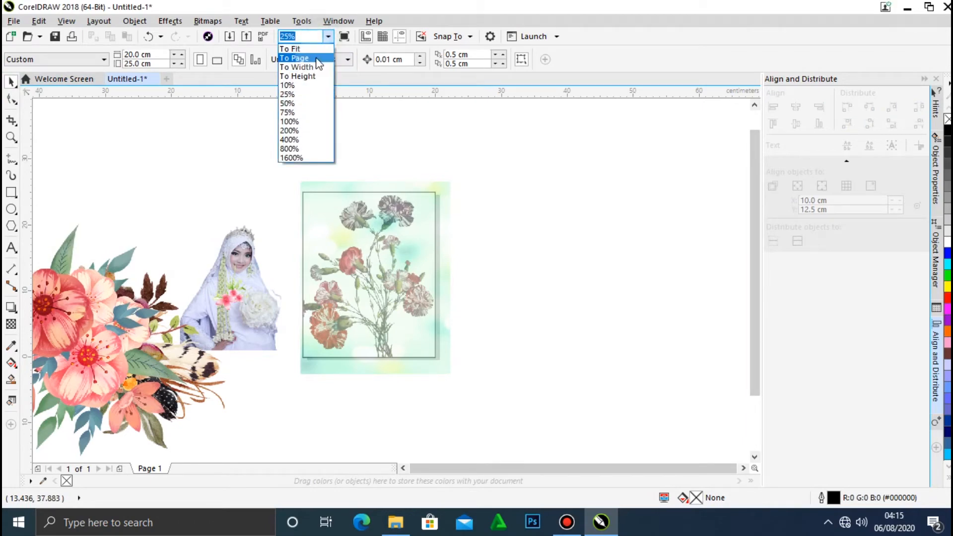
{"action": "left_click", "coordinate": [297, 58]}
{"action": "left_click_drag", "start_coordinate": [528, 279], "coordinate": [514, 251]}
{"action": "left_click", "coordinate": [552, 266]}
{"action": "left_click", "coordinate": [516, 253]}
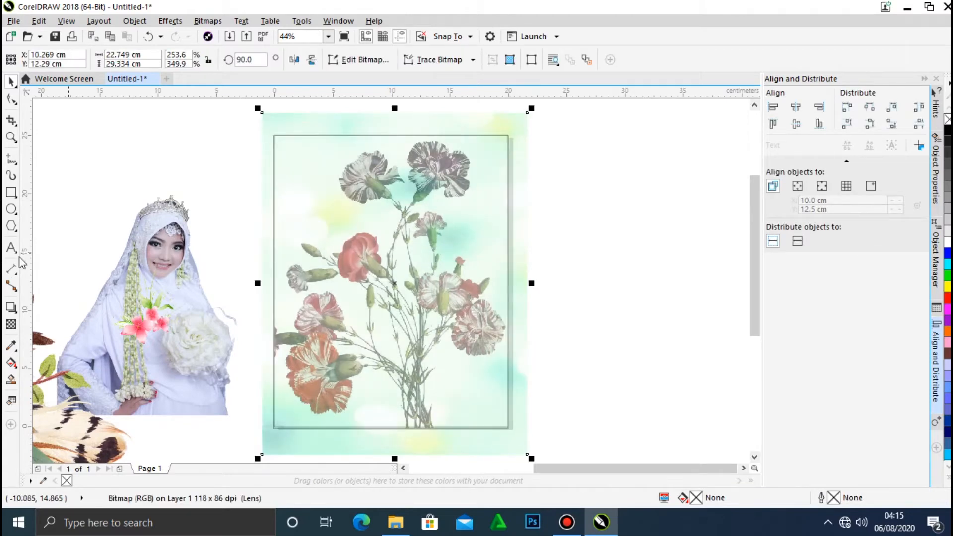
{"action": "left_click", "coordinate": [450, 308]}
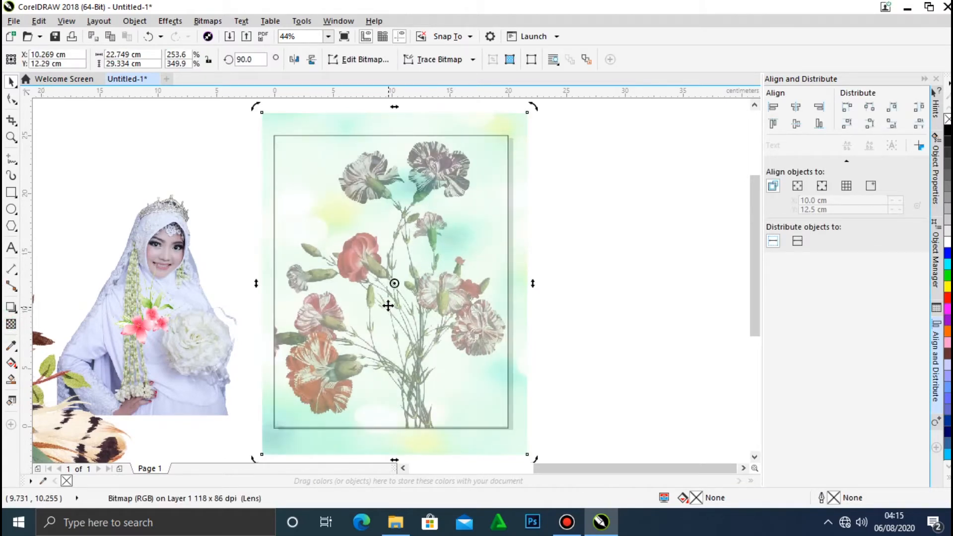
Set the green bokeh image's uniform transparency to 23.
{"action": "left_click", "coordinate": [11, 324]}
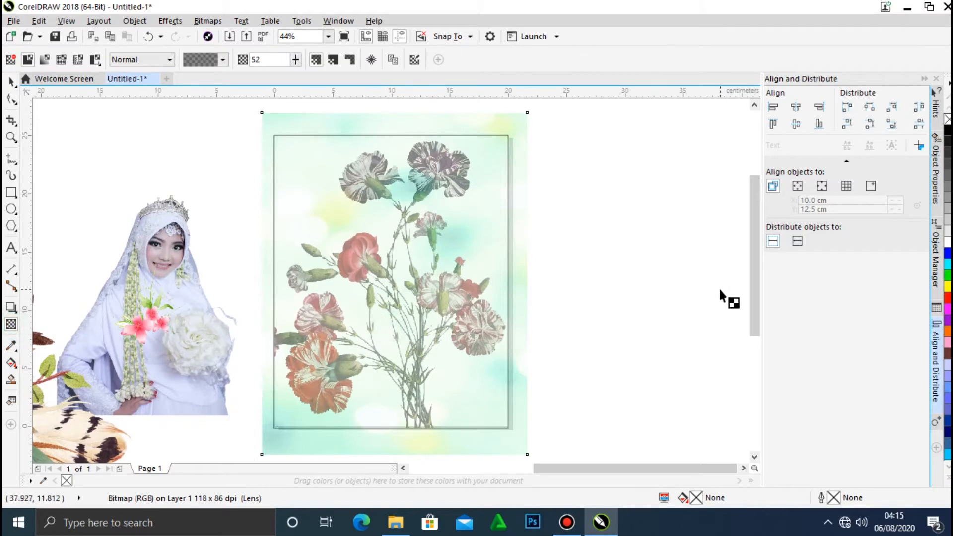
{"action": "scroll", "coordinate": [755, 283], "scroll_direction": "down", "scroll_amount": 5}
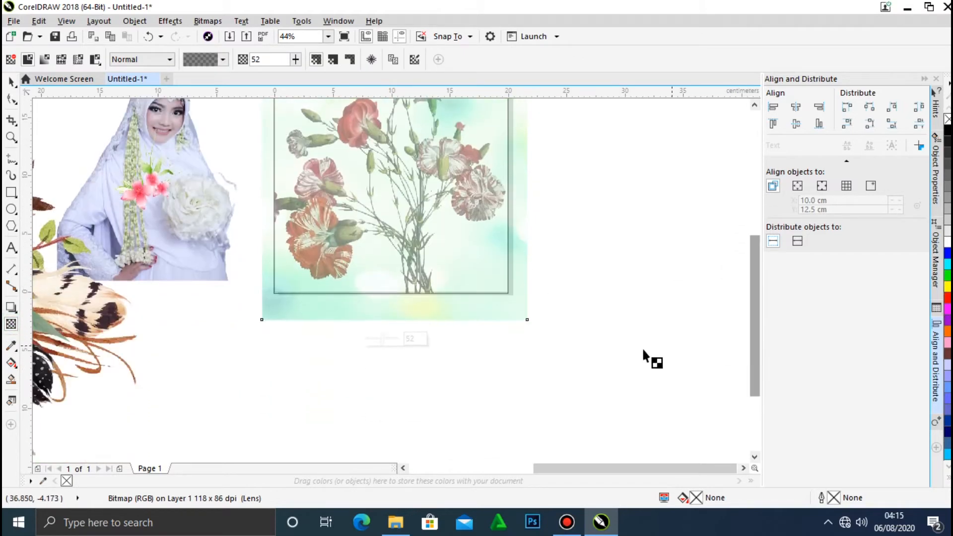
{"action": "left_click_drag", "start_coordinate": [381, 340], "coordinate": [372, 343]}
{"action": "left_click", "coordinate": [373, 344]}
{"action": "left_click_drag", "start_coordinate": [372, 343], "coordinate": [375, 343]}
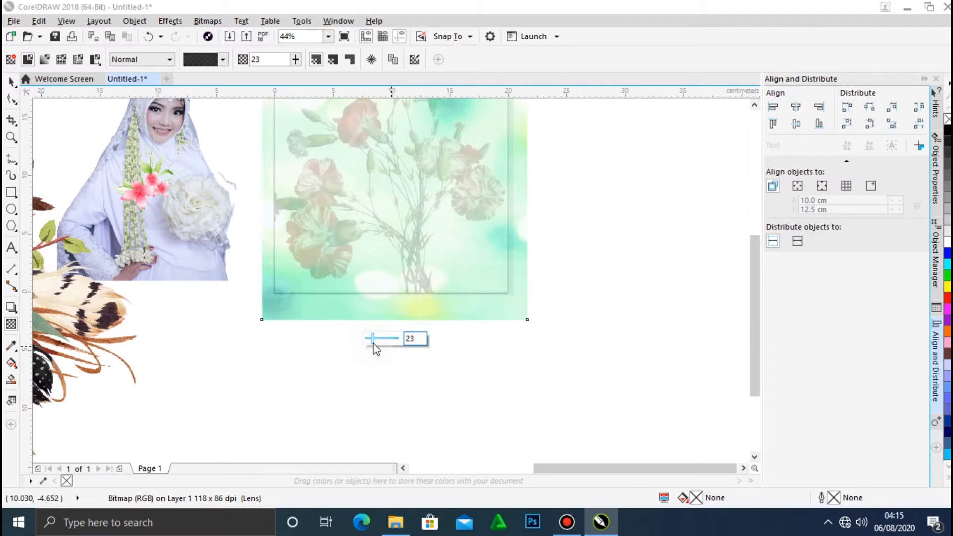
{"action": "left_click", "coordinate": [329, 36]}
{"action": "left_click", "coordinate": [318, 59]}
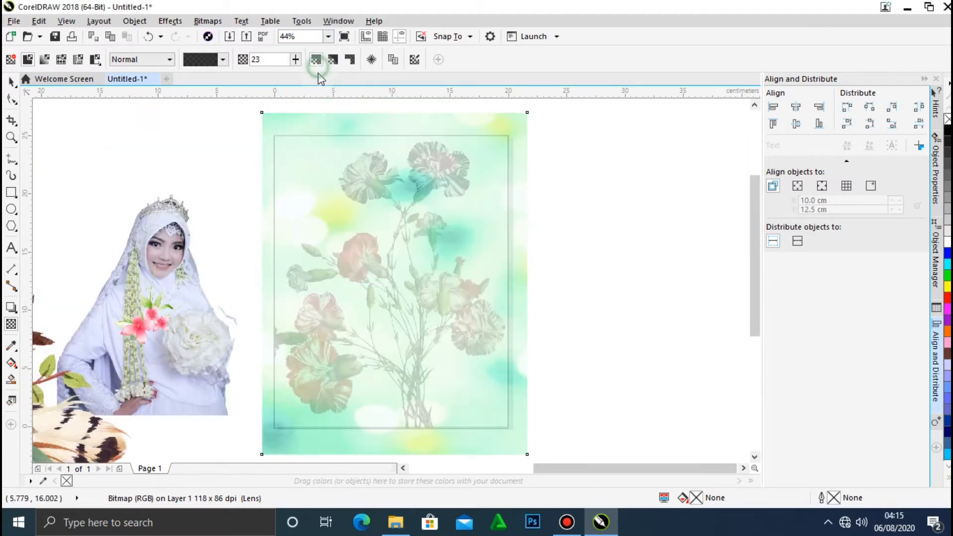
Move the semi-transparent green image clear of the page and PowerClip it inside the page rectangle over the carnations.
{"action": "left_click", "coordinate": [12, 102]}
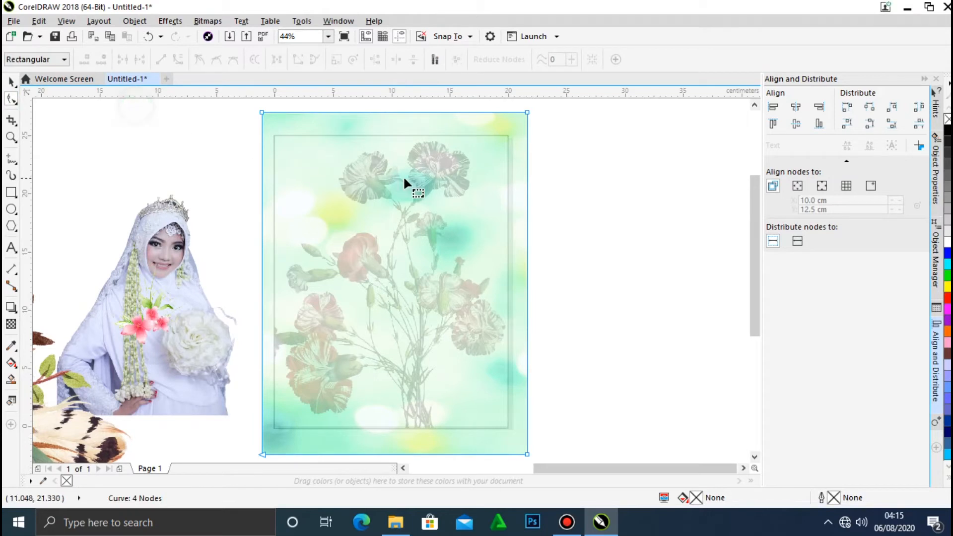
{"action": "left_click", "coordinate": [12, 81]}
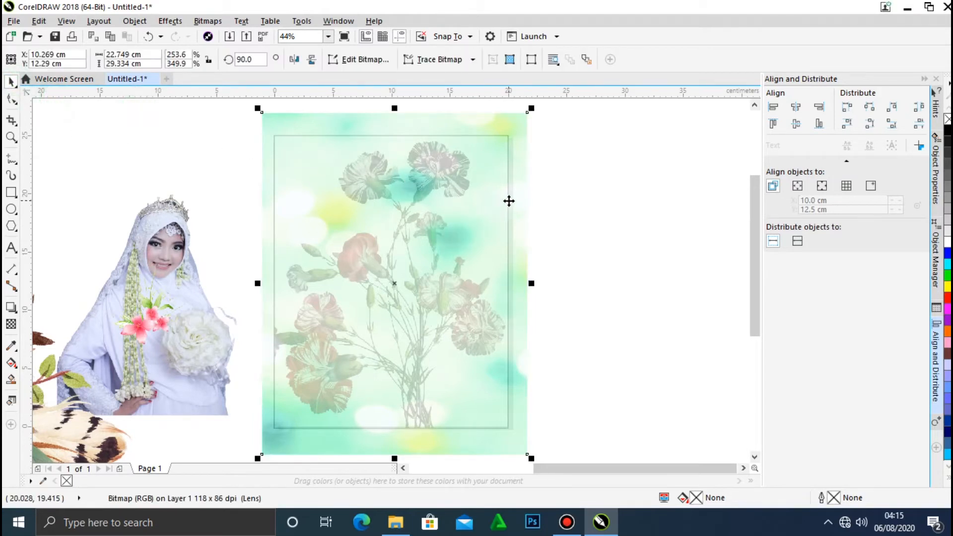
{"action": "left_click_drag", "start_coordinate": [519, 194], "coordinate": [727, 194]}
{"action": "left_click_drag", "start_coordinate": [601, 217], "coordinate": [741, 217]}
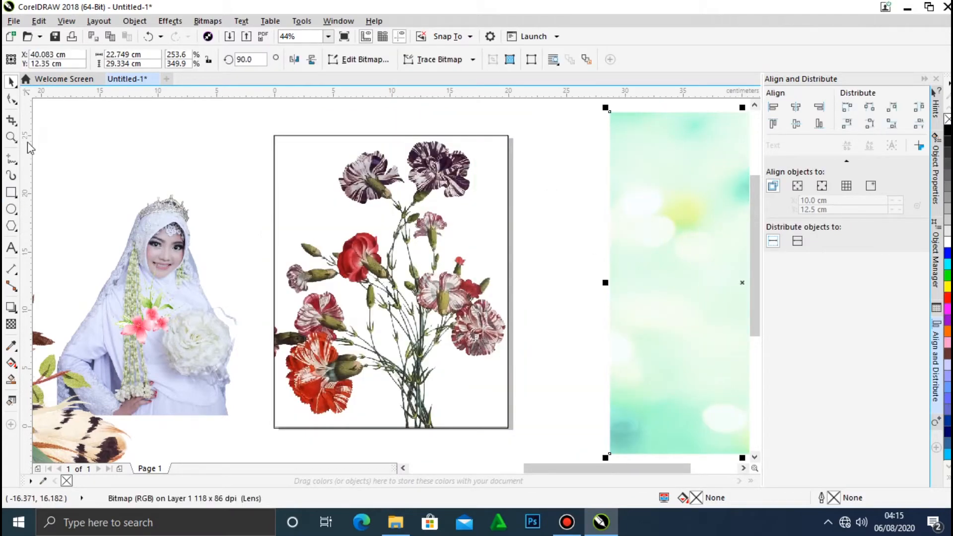
{"action": "left_click", "coordinate": [126, 26]}
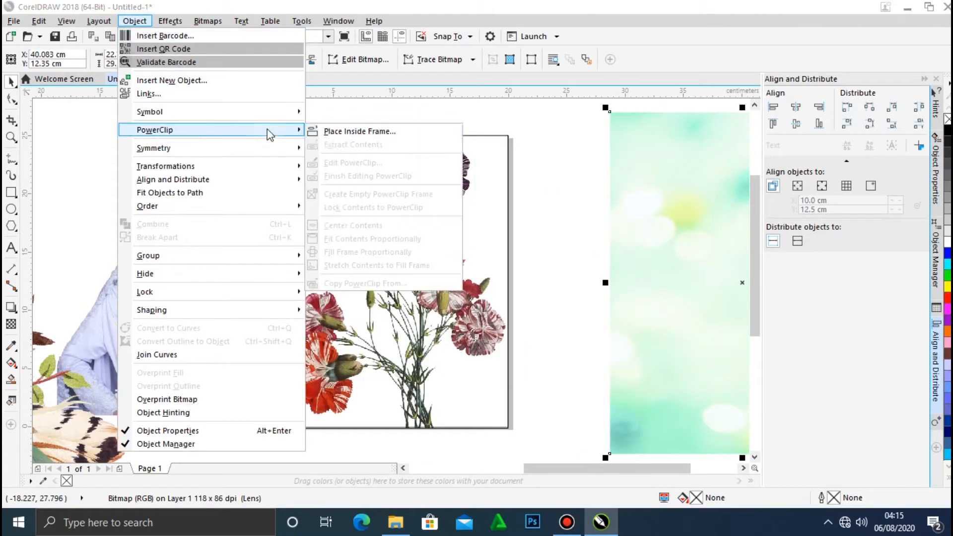
{"action": "left_click", "coordinate": [335, 143]}
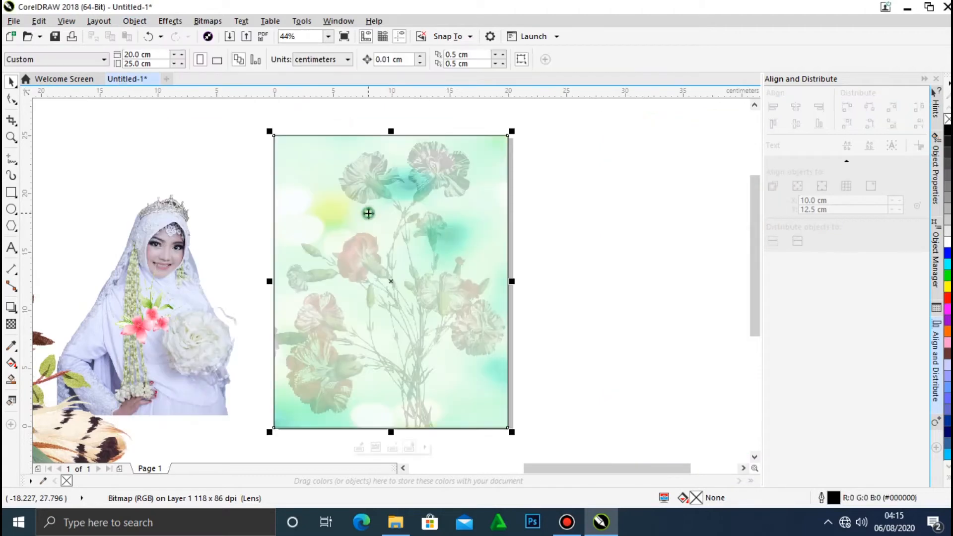
{"action": "left_click", "coordinate": [570, 244]}
Move the burgundy bouquet down out of the way, place the bride photo on the page and bring it to the front.
{"action": "left_click_drag", "start_coordinate": [224, 272], "coordinate": [183, 444]}
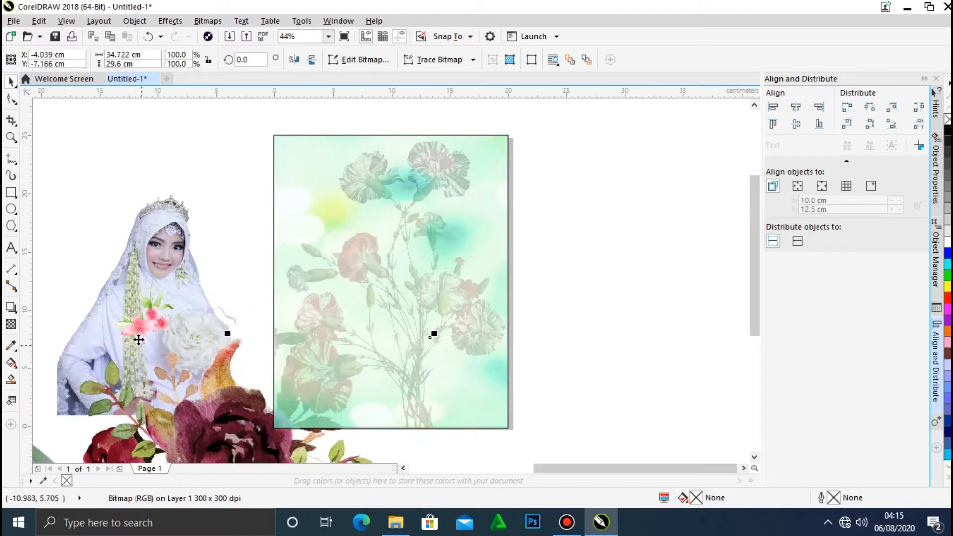
{"action": "left_click_drag", "start_coordinate": [138, 236], "coordinate": [428, 201]}
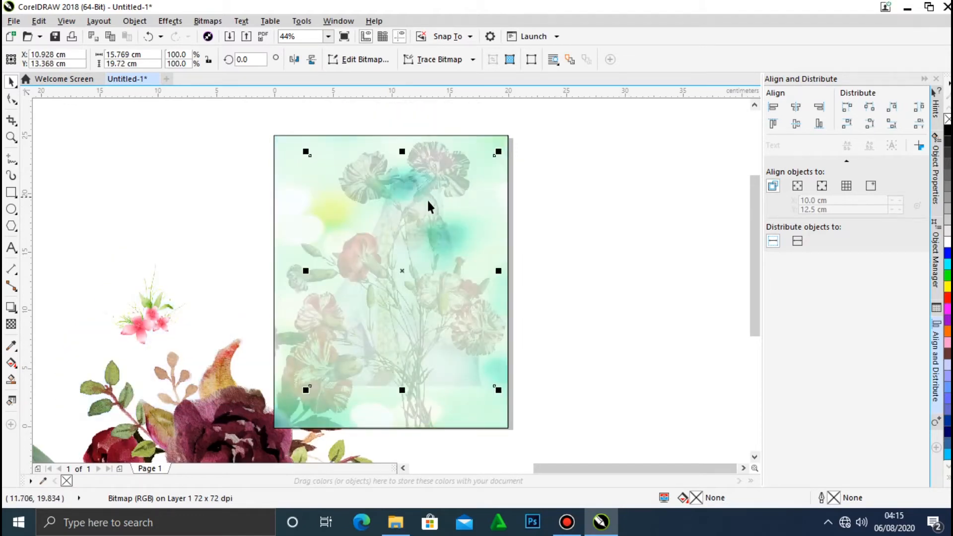
{"action": "right_click", "coordinate": [402, 271]}
{"action": "left_click", "coordinate": [571, 381]}
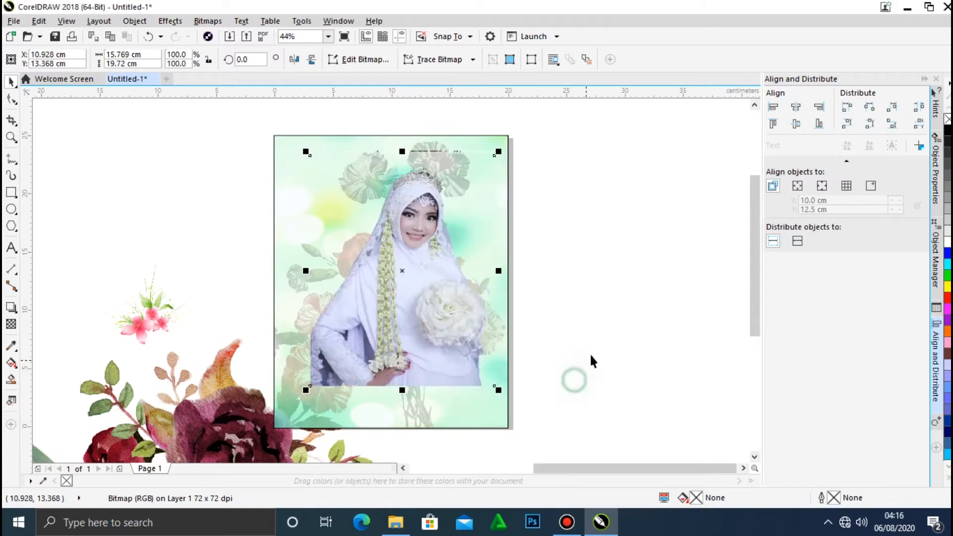
{"action": "left_click", "coordinate": [591, 350]}
Scale the bride photo proportionally to about 73.5% and position it near the centre of the page.
{"action": "left_click_drag", "start_coordinate": [444, 314], "coordinate": [426, 309]}
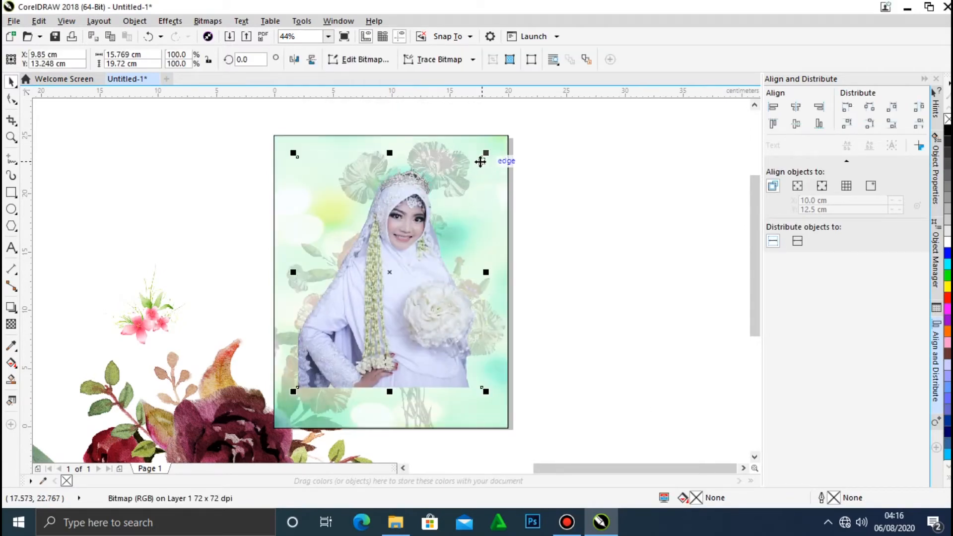
{"action": "left_click_drag", "start_coordinate": [484, 154], "coordinate": [465, 183]}
{"action": "left_click", "coordinate": [559, 212]}
{"action": "left_click_drag", "start_coordinate": [397, 276], "coordinate": [404, 281]}
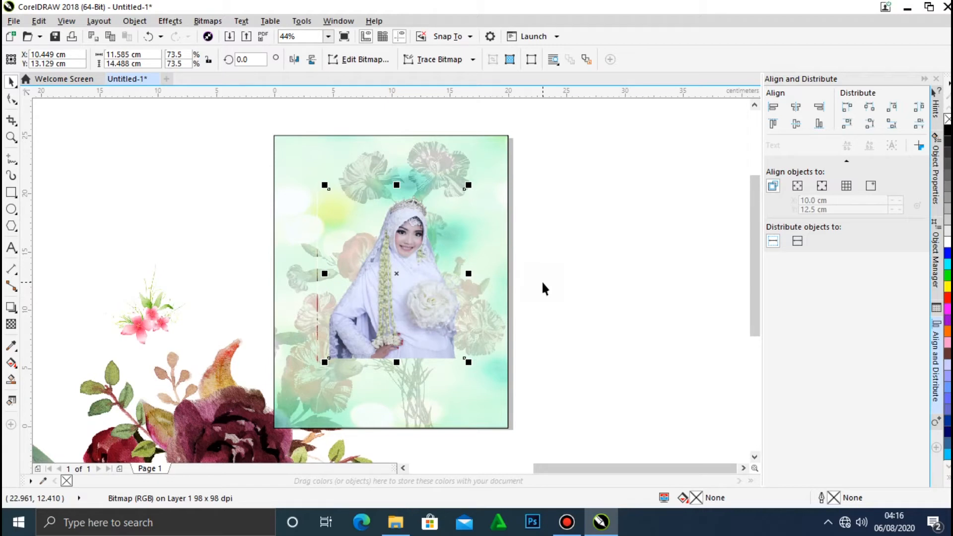
{"action": "left_click_drag", "start_coordinate": [415, 288], "coordinate": [406, 291]}
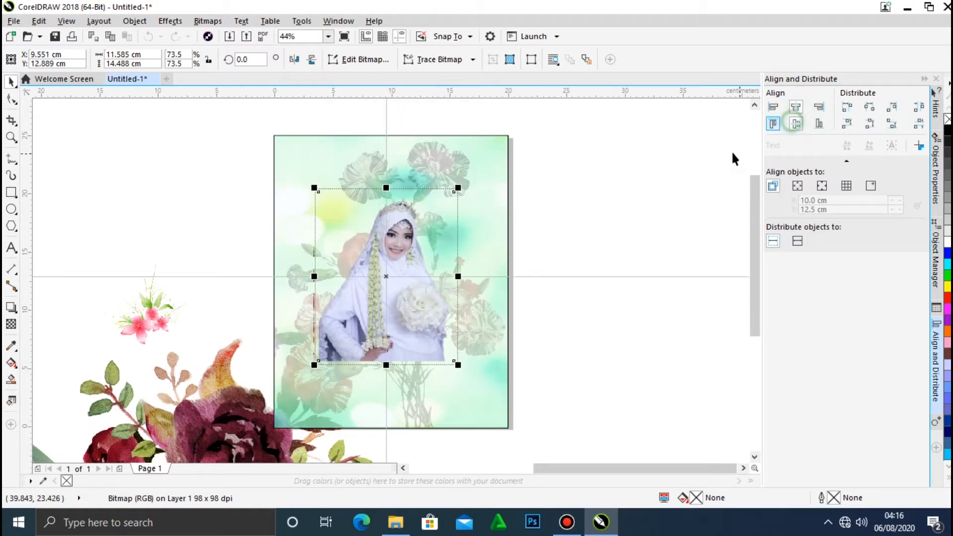
{"action": "left_click", "coordinate": [637, 203]}
Place the pink flower spray over the bride's lower body, bring it to the front of the page and enlarge it to about 198%.
{"action": "left_click_drag", "start_coordinate": [142, 324], "coordinate": [357, 356]}
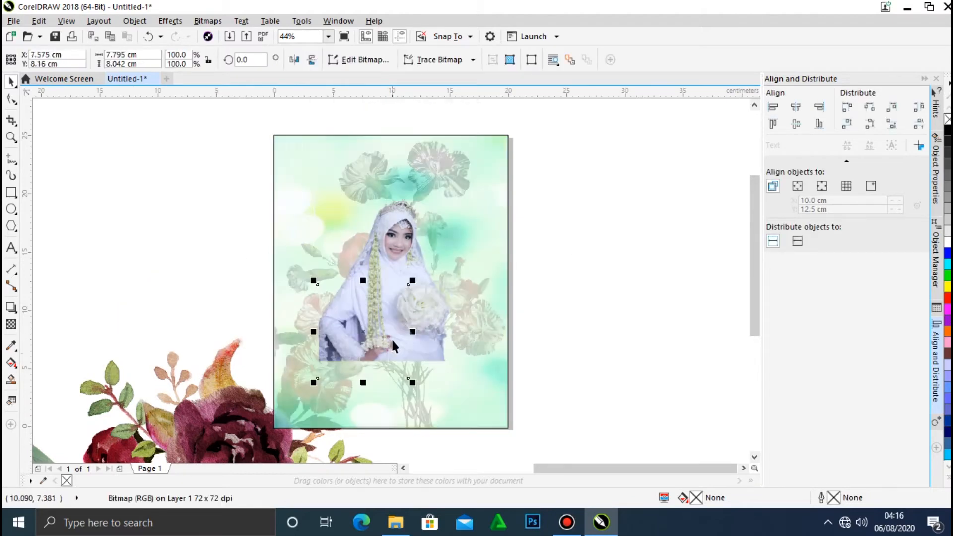
{"action": "right_click", "coordinate": [366, 342]}
{"action": "mouse_move", "coordinate": [499, 384]}
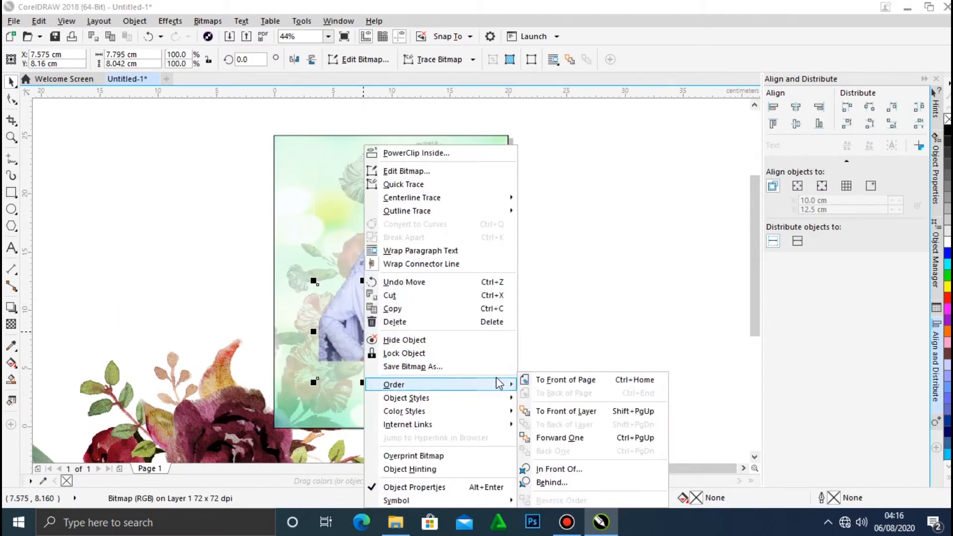
{"action": "left_click", "coordinate": [561, 379]}
{"action": "left_click_drag", "start_coordinate": [413, 281], "coordinate": [461, 232]}
{"action": "left_click_drag", "start_coordinate": [372, 362], "coordinate": [418, 357]}
{"action": "left_click", "coordinate": [479, 378]}
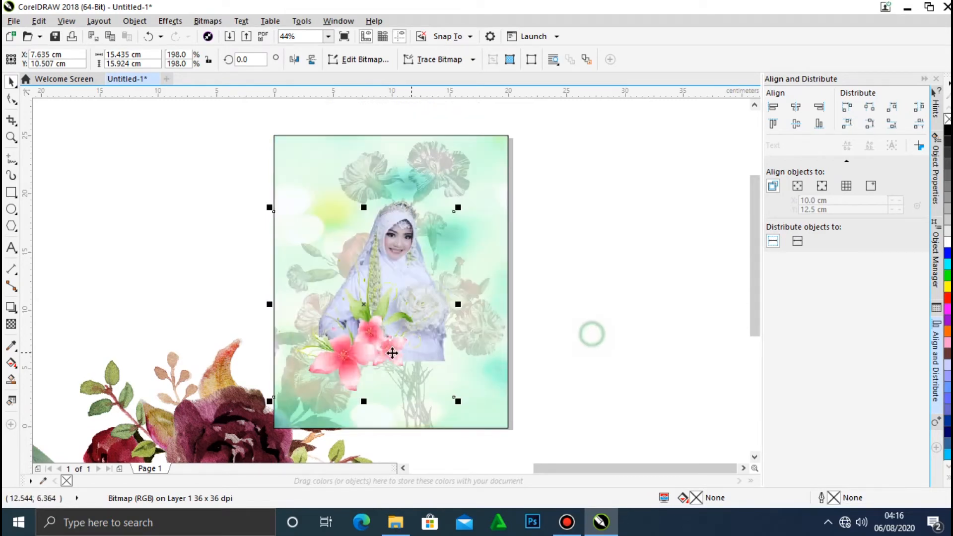
Duplicate the pink flower spray to the right and arrange both sprays to cover the bottom edge of the bride photo.
{"action": "left_click_drag", "start_coordinate": [349, 347], "coordinate": [426, 347]}
{"action": "left_click", "coordinate": [551, 316]}
{"action": "left_click_drag", "start_coordinate": [428, 347], "coordinate": [420, 353]}
{"action": "left_click", "coordinate": [578, 347]}
{"action": "left_click_drag", "start_coordinate": [353, 358], "coordinate": [334, 360]}
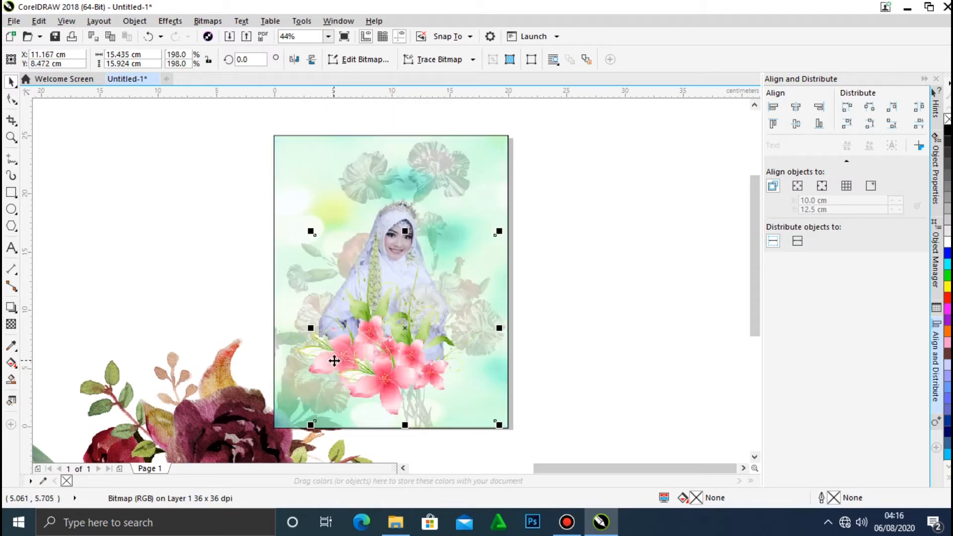
{"action": "left_click_drag", "start_coordinate": [412, 357], "coordinate": [406, 358]}
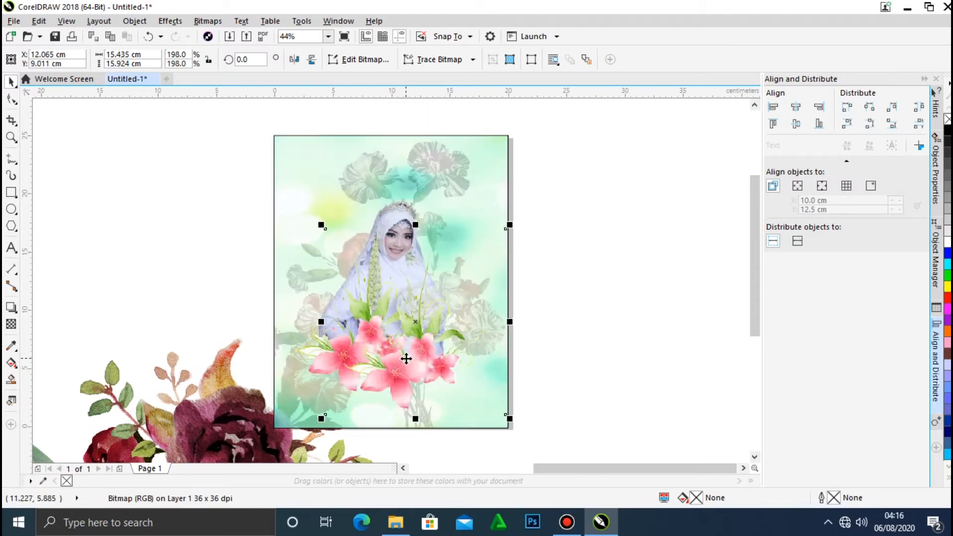
{"action": "left_click", "coordinate": [551, 327]}
{"action": "left_click", "coordinate": [299, 344]}
{"action": "left_click_drag", "start_coordinate": [299, 346], "coordinate": [298, 351]}
{"action": "left_click", "coordinate": [566, 320]}
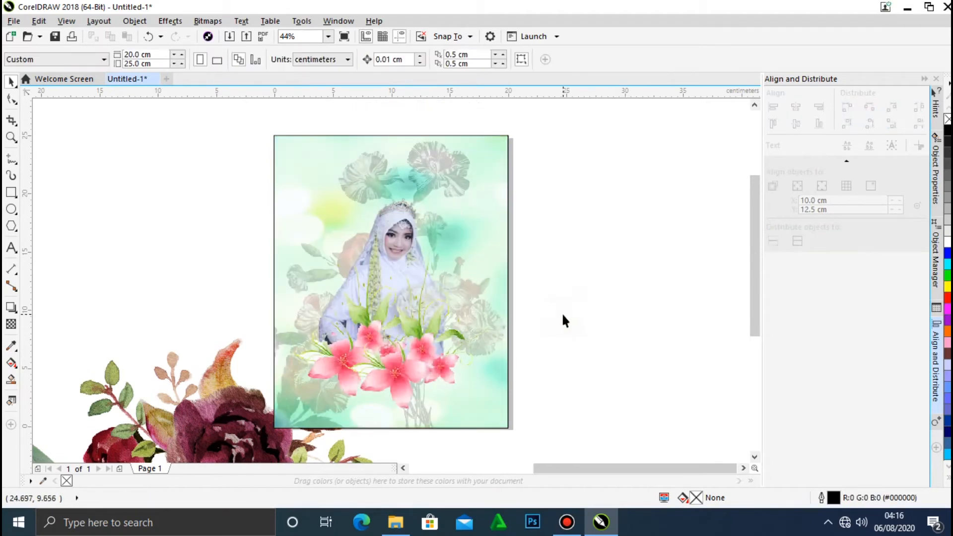
Separate the two large bouquets, placing the burgundy one left of the page and the coral one right of it.
{"action": "left_click_drag", "start_coordinate": [208, 410], "coordinate": [168, 171]}
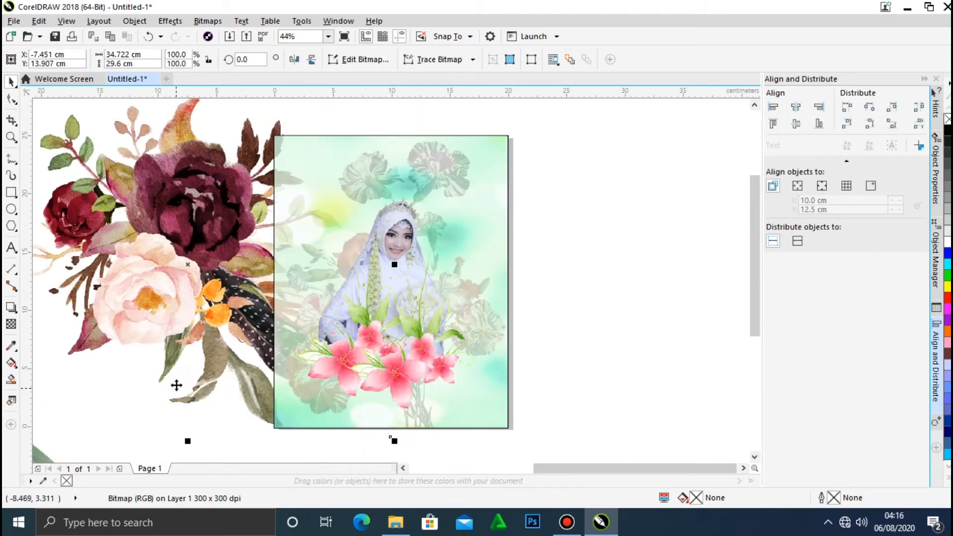
{"action": "scroll", "coordinate": [254, 273], "scroll_direction": "down", "scroll_amount": 3}
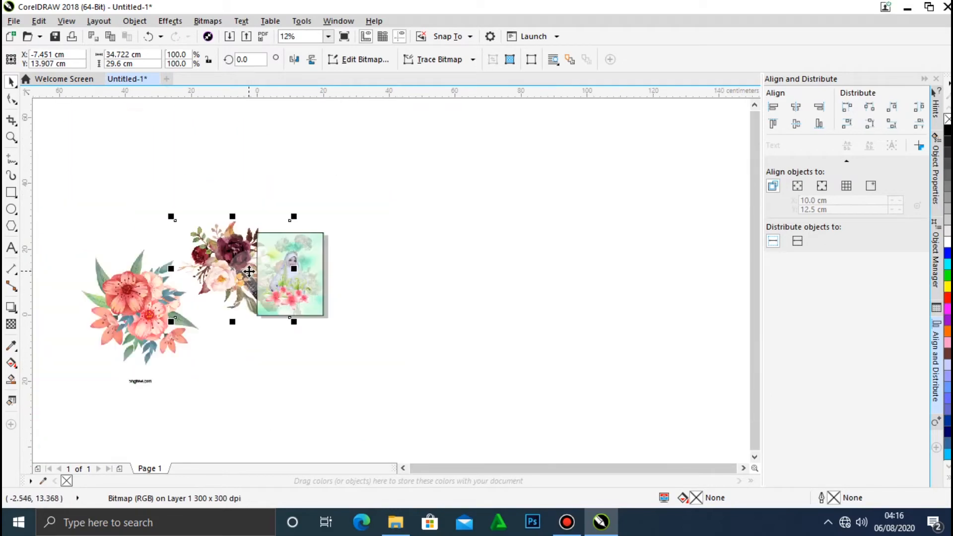
{"action": "left_click", "coordinate": [218, 382]}
{"action": "left_click_drag", "start_coordinate": [132, 314], "coordinate": [517, 351]}
{"action": "left_click_drag", "start_coordinate": [233, 274], "coordinate": [152, 294]}
{"action": "left_click_drag", "start_coordinate": [503, 367], "coordinate": [418, 328]}
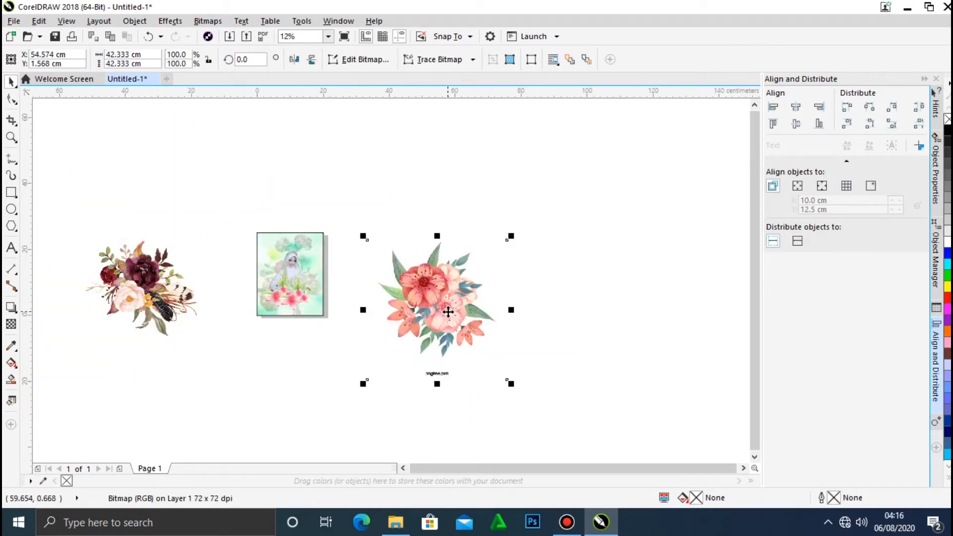
{"action": "left_click", "coordinate": [124, 216]}
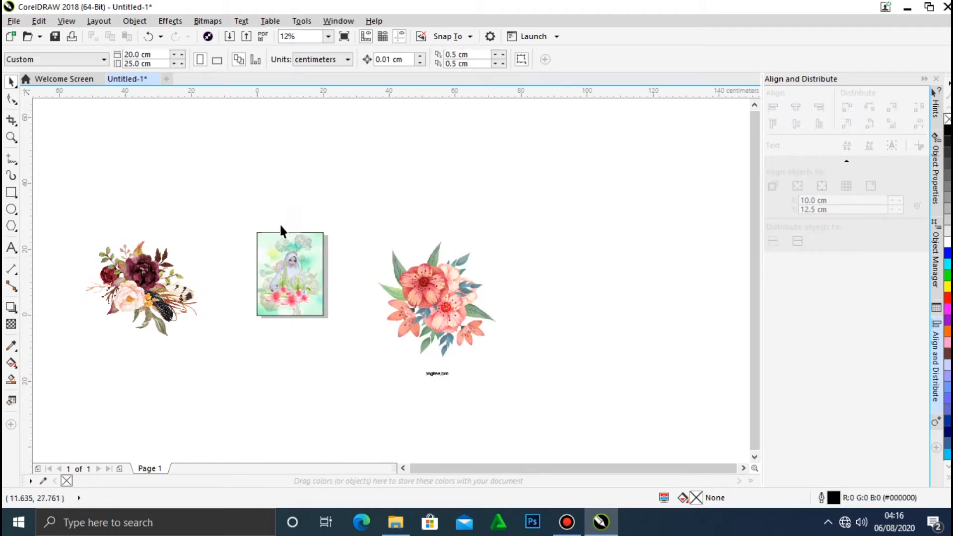
Move the burgundy bouquet against the page's left edge and scale it proportionally to about 58.1%.
{"action": "left_click_drag", "start_coordinate": [134, 260], "coordinate": [226, 261]}
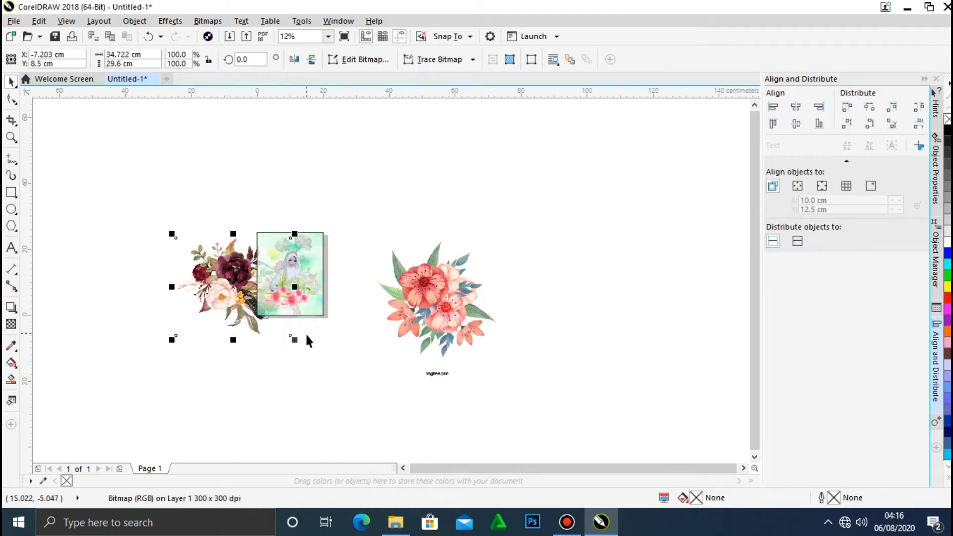
{"action": "left_click_drag", "start_coordinate": [294, 337], "coordinate": [292, 336]}
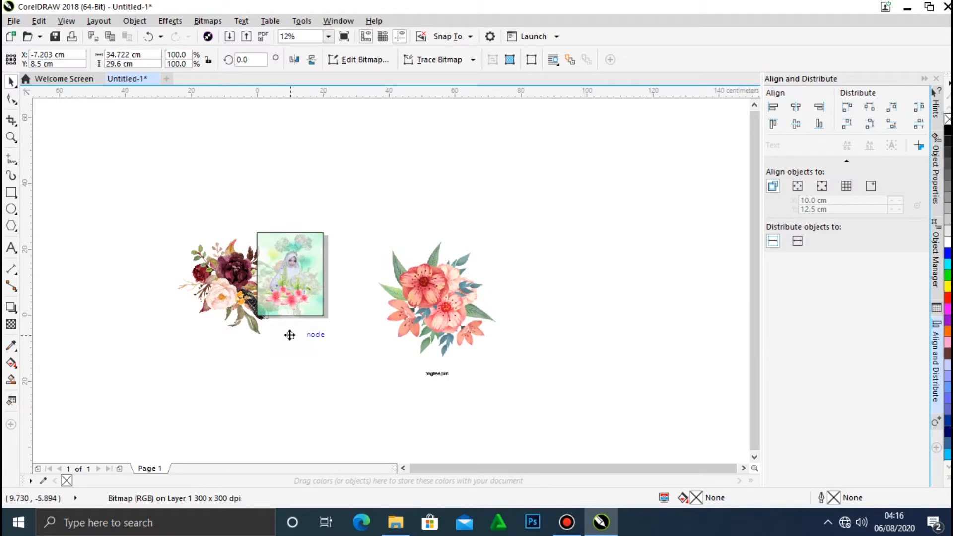
{"action": "left_click", "coordinate": [218, 272]}
{"action": "left_click", "coordinate": [221, 292]}
{"action": "left_click_drag", "start_coordinate": [297, 343], "coordinate": [278, 319]}
Delete the coral flower bouquet to the right of the page.
{"action": "left_click", "coordinate": [419, 329]}
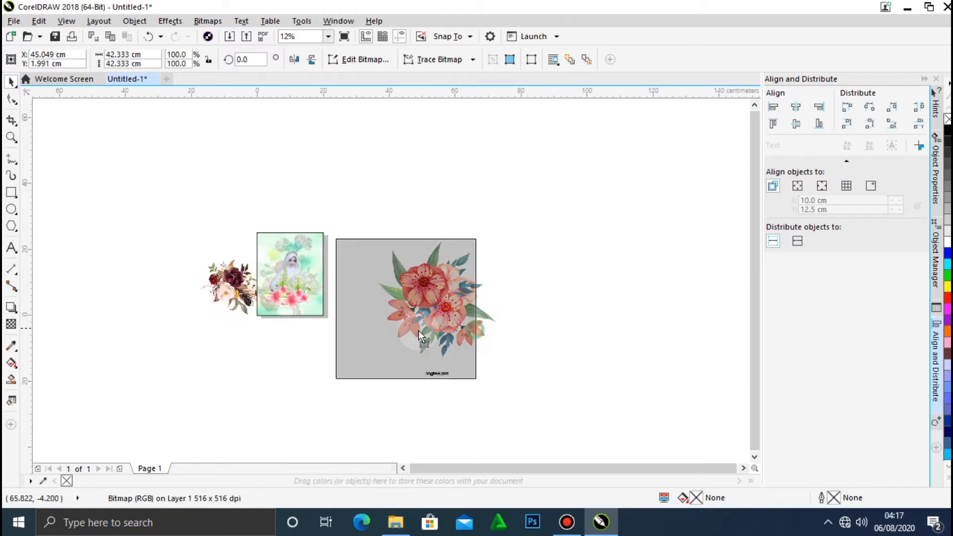
{"action": "left_click_drag", "start_coordinate": [418, 329], "coordinate": [397, 333]}
{"action": "key", "text": "Delete"}
{"action": "left_click", "coordinate": [398, 302]}
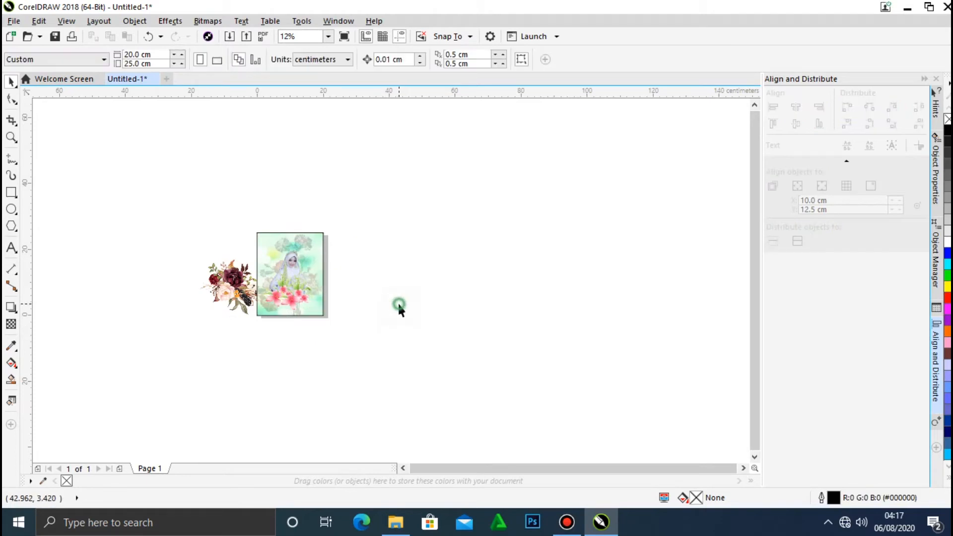
Move the burgundy bouquet to the page's right edge and bring it to the front of the page.
{"action": "left_click_drag", "start_coordinate": [216, 287], "coordinate": [331, 264]}
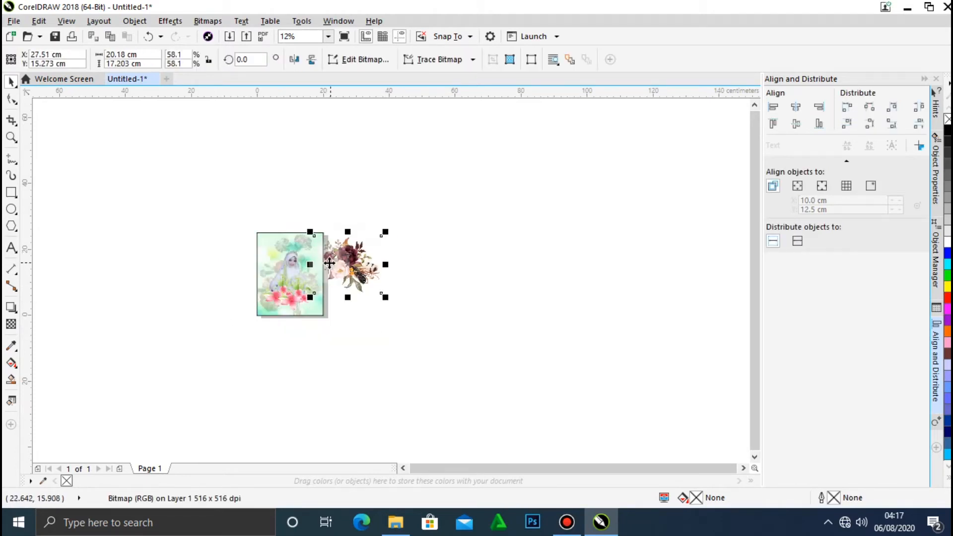
{"action": "left_click", "coordinate": [328, 38]}
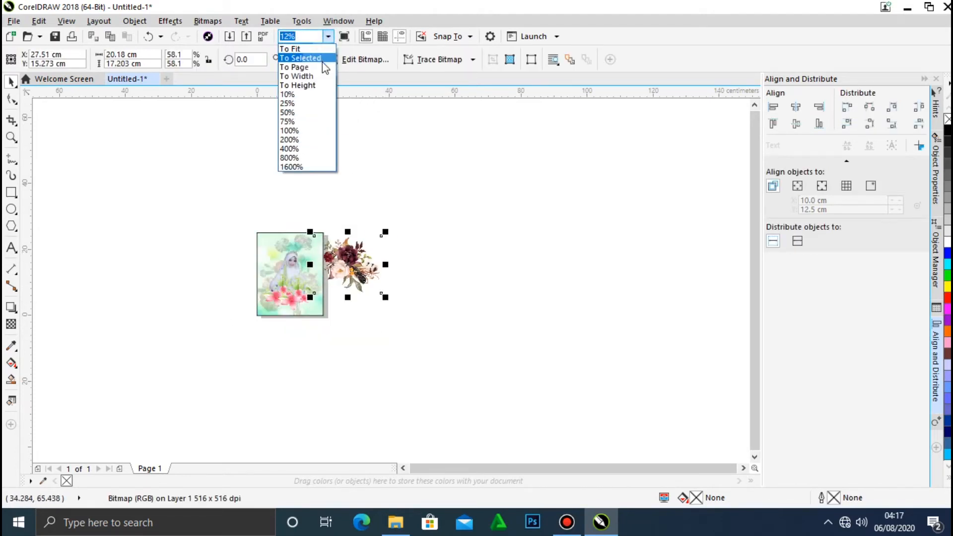
{"action": "left_click", "coordinate": [323, 59]}
{"action": "left_click_drag", "start_coordinate": [624, 243], "coordinate": [564, 240]}
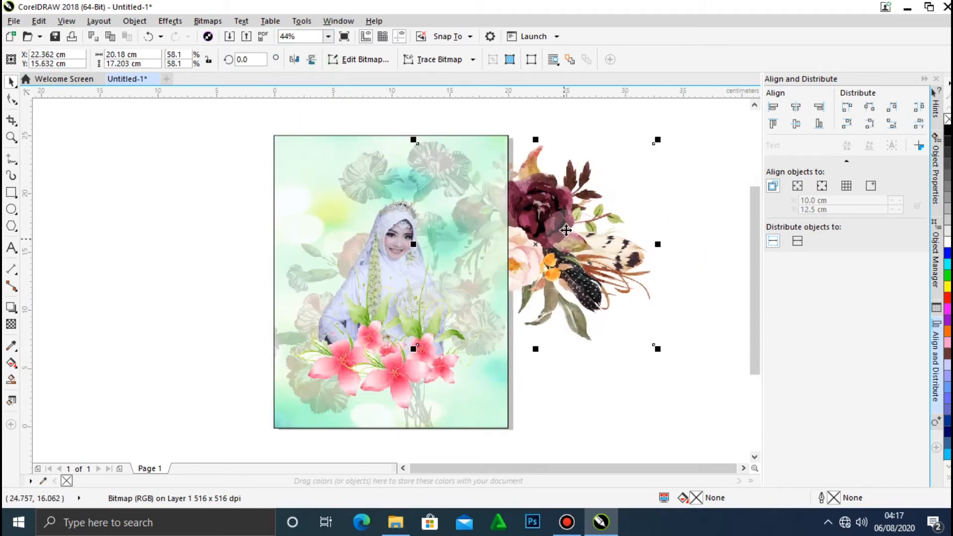
{"action": "right_click", "coordinate": [557, 239]}
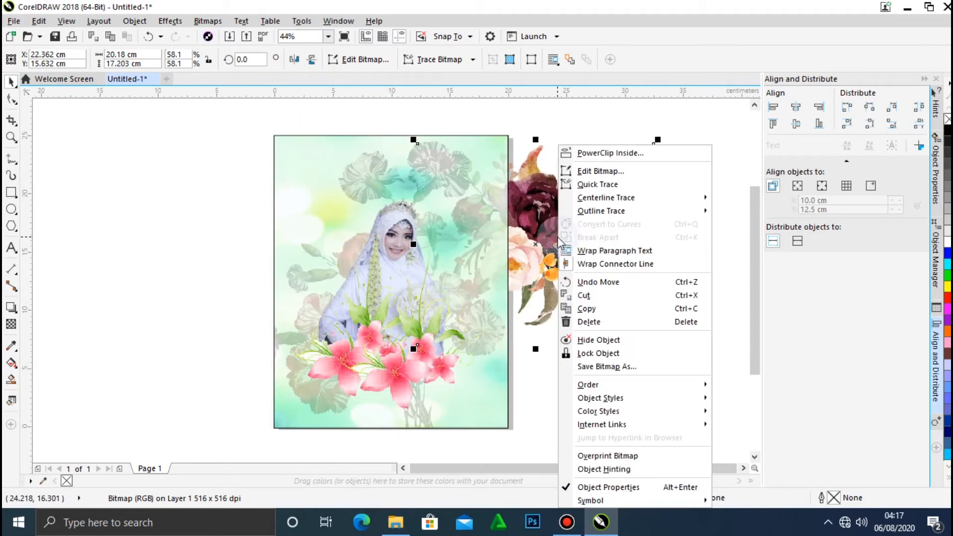
{"action": "mouse_move", "coordinate": [633, 387]}
{"action": "left_click", "coordinate": [740, 381]}
Scale the burgundy bouquet to about 35.2%, rotate it to about 269.41° and place it over the page's upper-right corner.
{"action": "left_click_drag", "start_coordinate": [565, 280], "coordinate": [562, 285]}
{"action": "left_click_drag", "start_coordinate": [654, 147], "coordinate": [588, 316]}
{"action": "left_click", "coordinate": [601, 191]}
{"action": "left_click", "coordinate": [642, 279]}
{"action": "left_click_drag", "start_coordinate": [556, 252], "coordinate": [507, 162]}
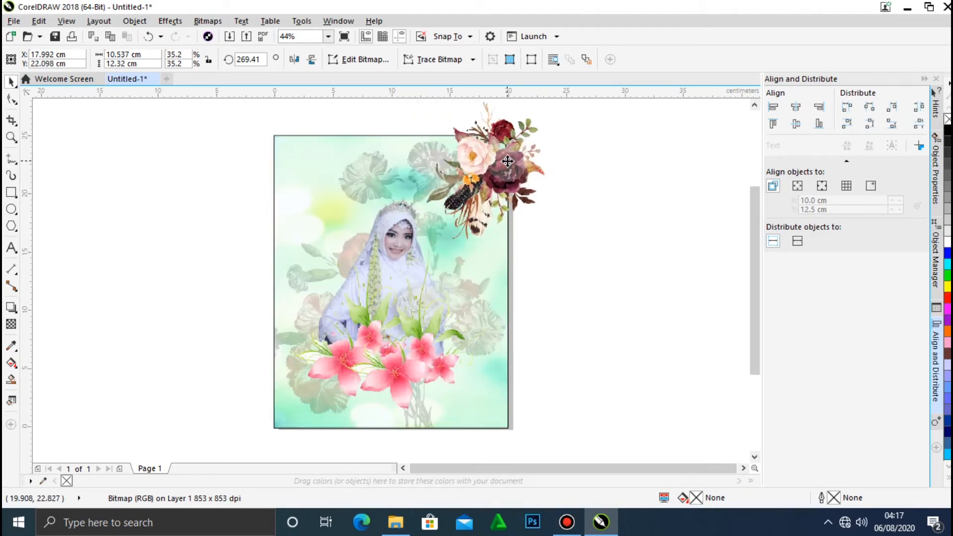
{"action": "left_click", "coordinate": [580, 227]}
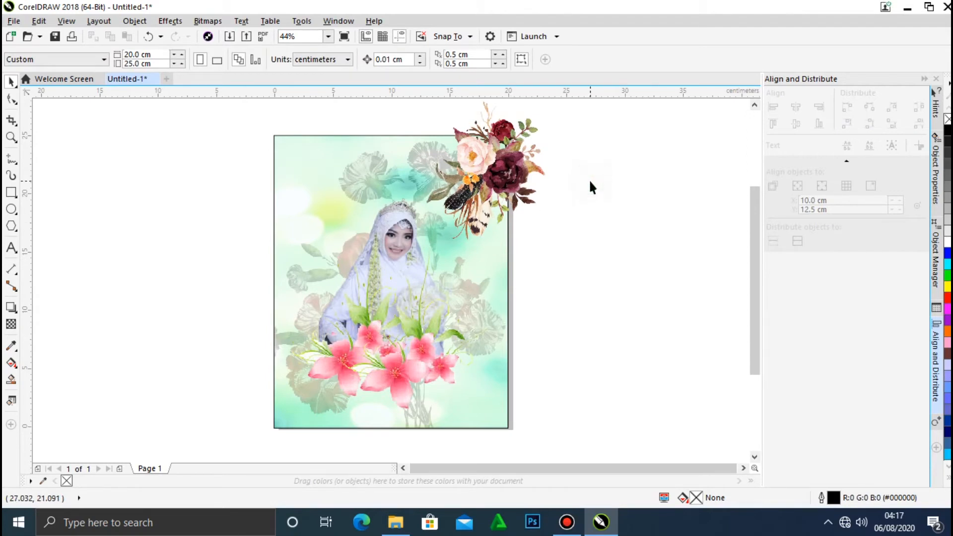
Duplicate the burgundy bouquet over the page's upper-left corner, level with the original.
{"action": "left_click_drag", "start_coordinate": [467, 174], "coordinate": [305, 168]}
{"action": "left_click", "coordinate": [579, 203]}
{"action": "left_click", "coordinate": [512, 151], "text": "shift"}
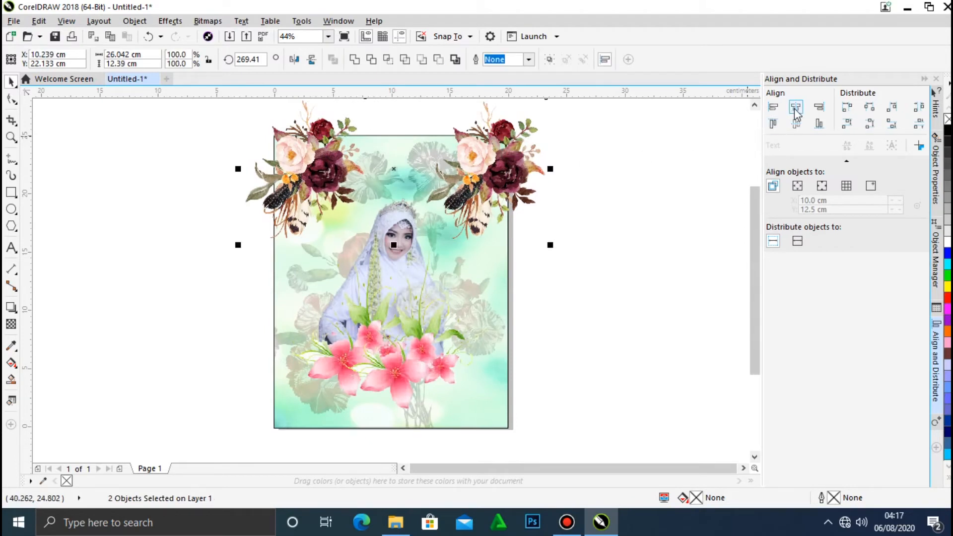
{"action": "left_click", "coordinate": [623, 157]}
{"action": "left_click_drag", "start_coordinate": [322, 156], "coordinate": [312, 157]}
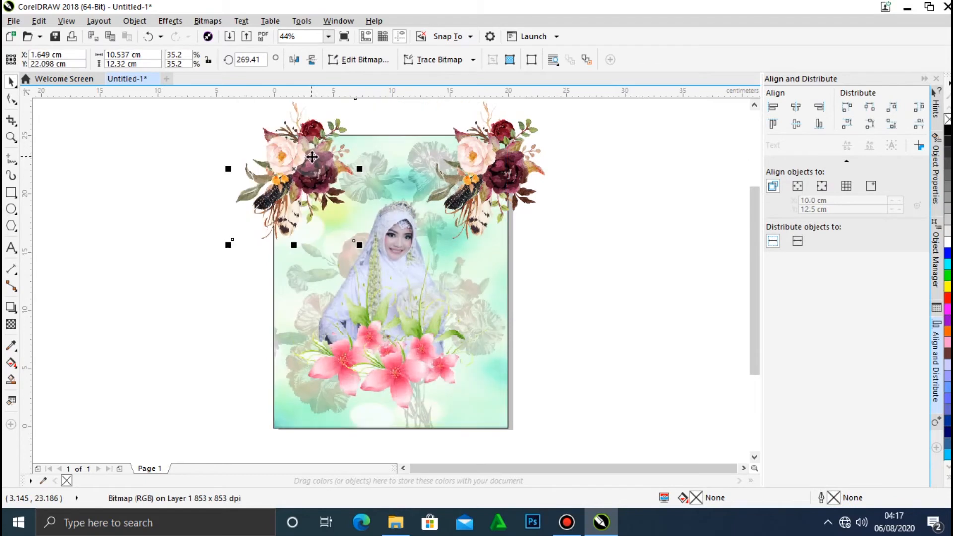
{"action": "left_click", "coordinate": [611, 222]}
Draw a rectangle about 8 × 9.2 cm from the page's upper-left corner, around the left bouquet.
{"action": "left_click", "coordinate": [11, 192]}
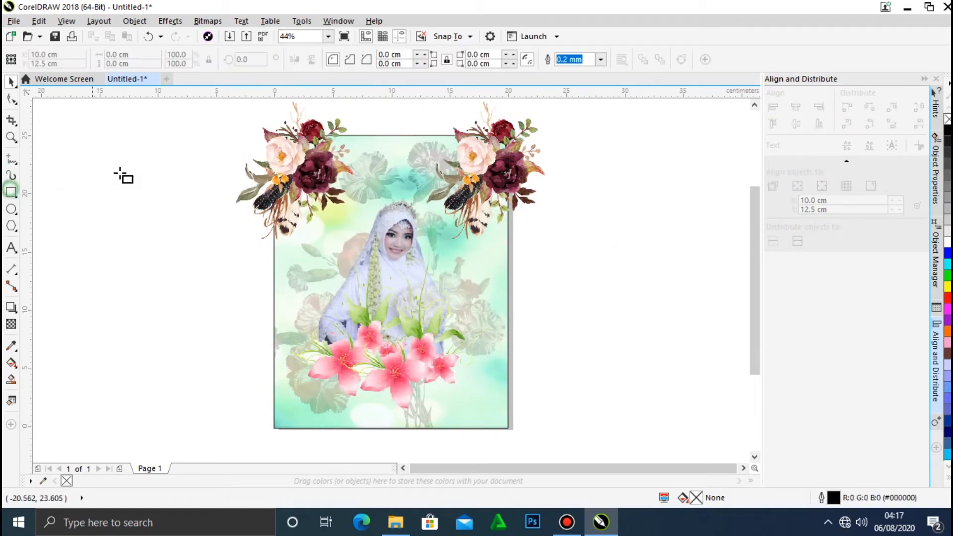
{"action": "left_click_drag", "start_coordinate": [275, 135], "coordinate": [368, 242]}
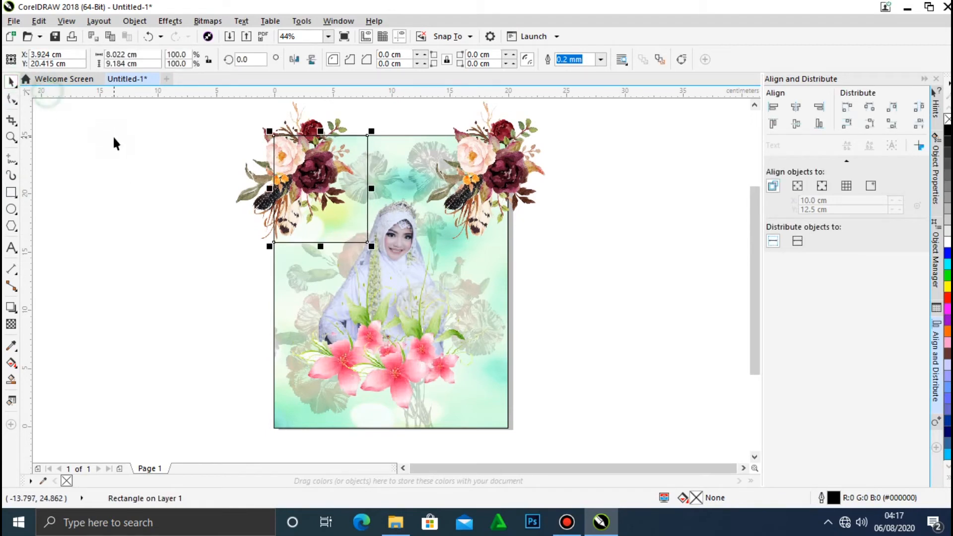
{"action": "left_click", "coordinate": [78, 101]}
Try to PowerClip the upper-left bouquet inside the small corner rectangle.
{"action": "left_click", "coordinate": [253, 187]}
{"action": "left_click", "coordinate": [135, 20]}
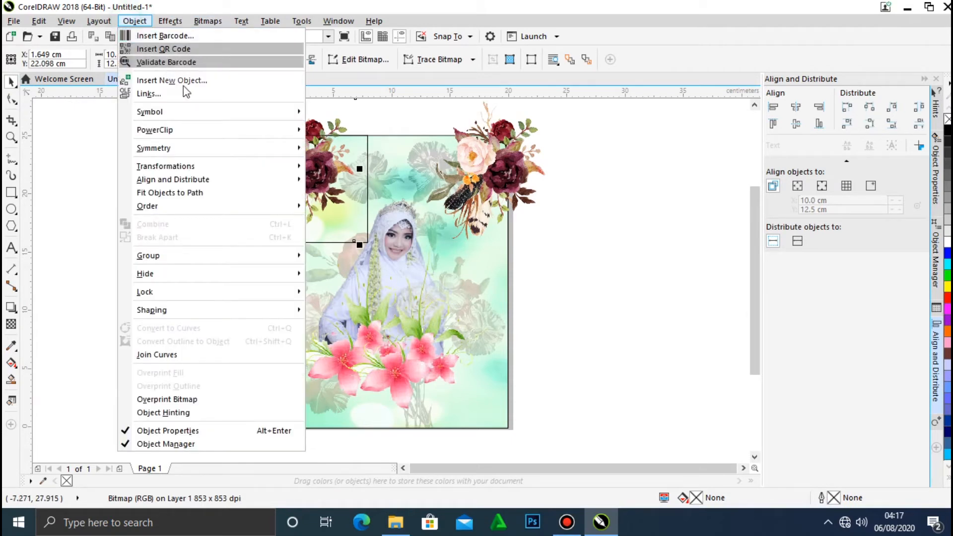
{"action": "mouse_move", "coordinate": [204, 133]}
{"action": "left_click", "coordinate": [347, 131]}
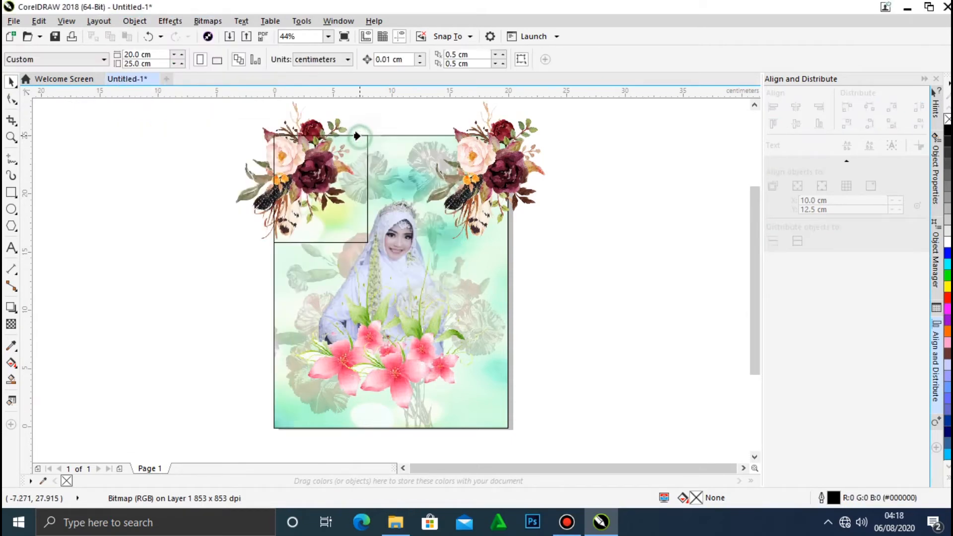
{"action": "left_click", "coordinate": [353, 162]}
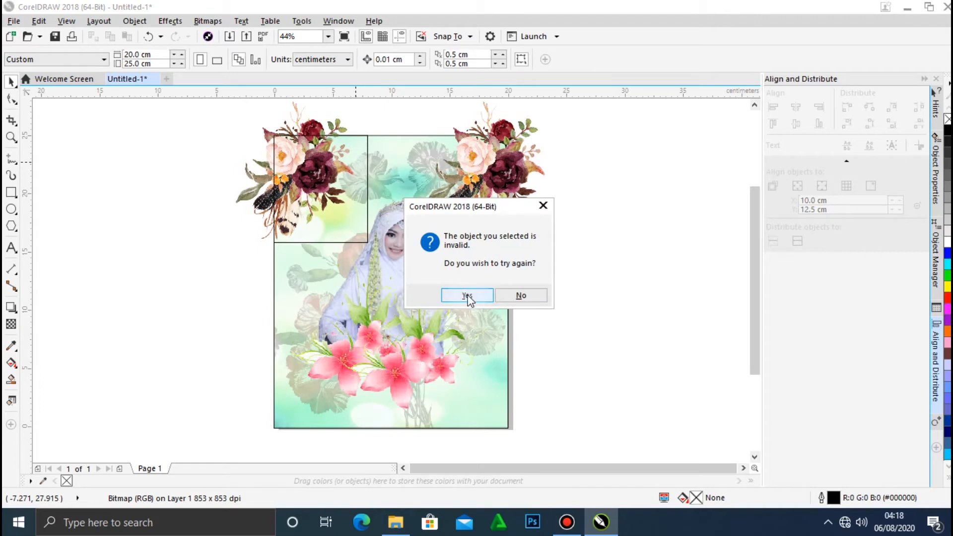
{"action": "left_click", "coordinate": [526, 296]}
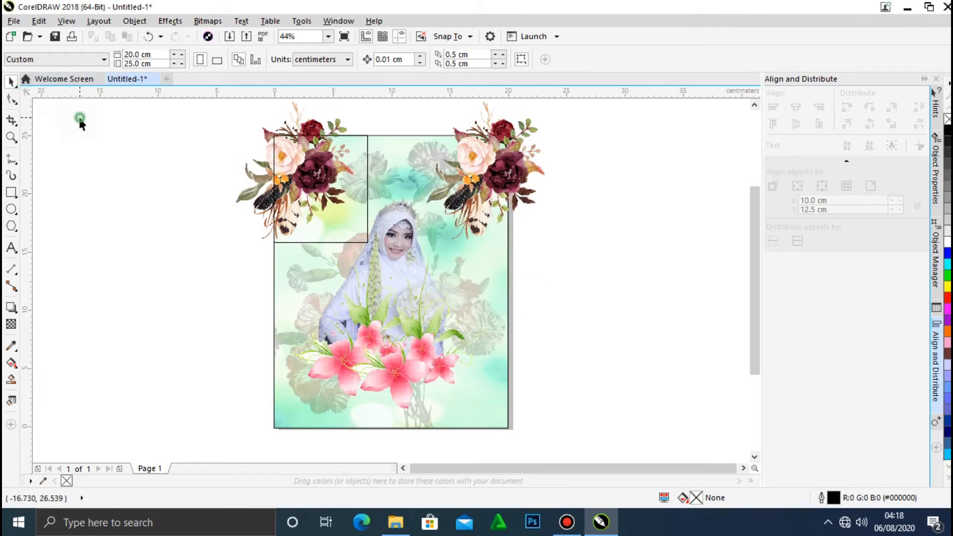
Move the upper-left bouquet off the page and shift the small rectangle left, leaving the two side by side.
{"action": "left_click_drag", "start_coordinate": [340, 238], "coordinate": [176, 239]}
{"action": "left_click_drag", "start_coordinate": [306, 194], "coordinate": [224, 208]}
{"action": "left_click", "coordinate": [74, 256]}
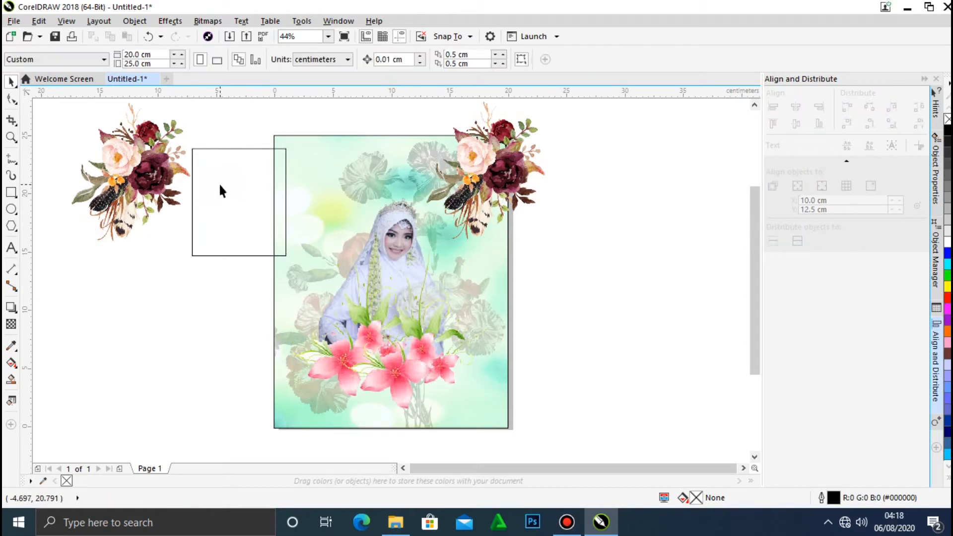
PowerClip the loose burgundy bouquet off the page's left side inside the small rectangle beside it.
{"action": "left_click", "coordinate": [123, 150]}
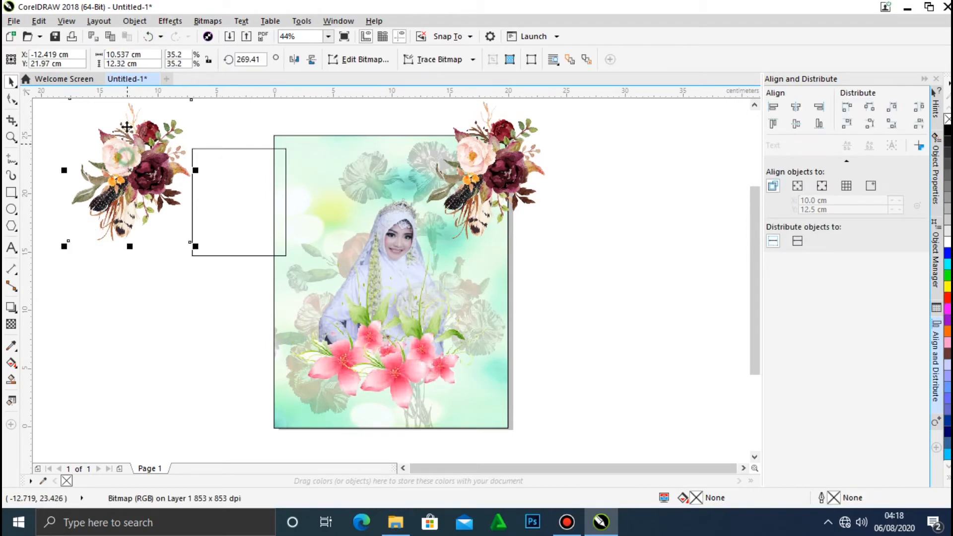
{"action": "left_click", "coordinate": [130, 23]}
{"action": "mouse_move", "coordinate": [177, 128]}
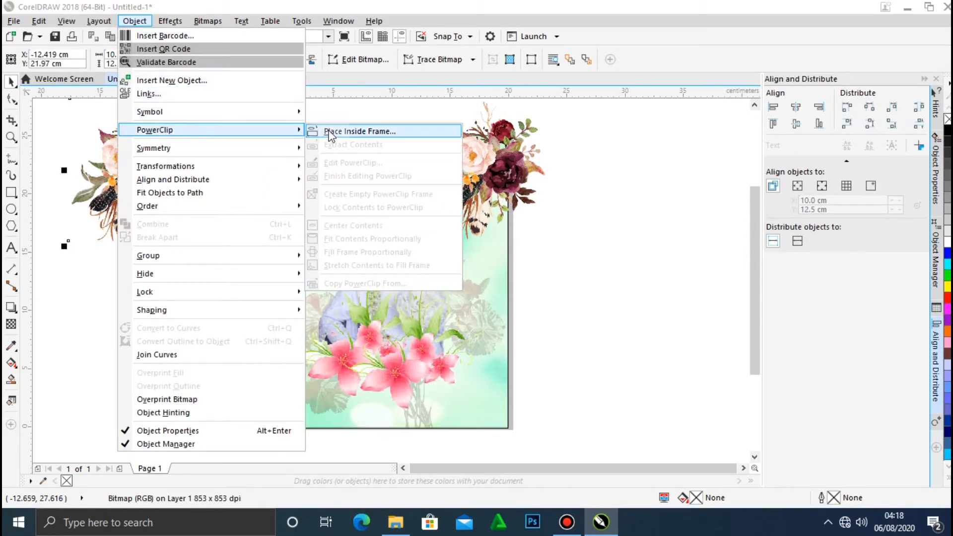
{"action": "left_click", "coordinate": [330, 129]}
{"action": "left_click", "coordinate": [238, 179]}
{"action": "left_click", "coordinate": [134, 145]}
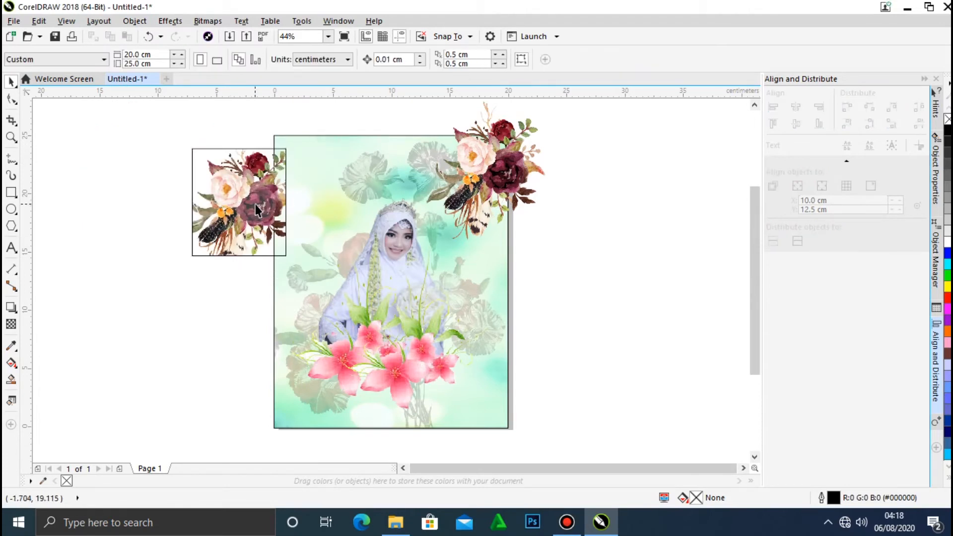
Remove the outline of the bouquet's PowerClip frame and move the frame onto the page's upper-left corner.
{"action": "left_click", "coordinate": [248, 208]}
{"action": "right_click", "coordinate": [948, 119]}
{"action": "left_click", "coordinate": [134, 149]}
{"action": "left_click_drag", "start_coordinate": [231, 190], "coordinate": [311, 175]}
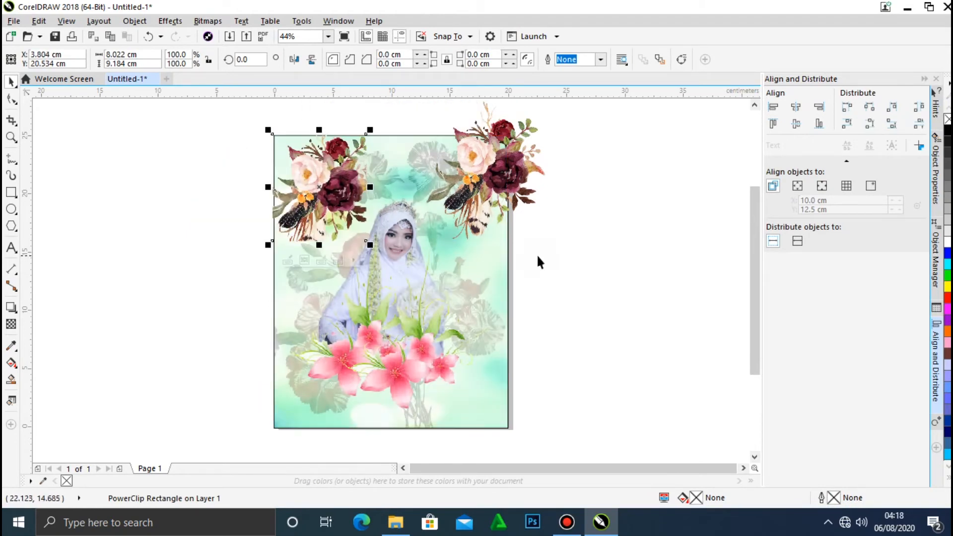
{"action": "left_click", "coordinate": [553, 259]}
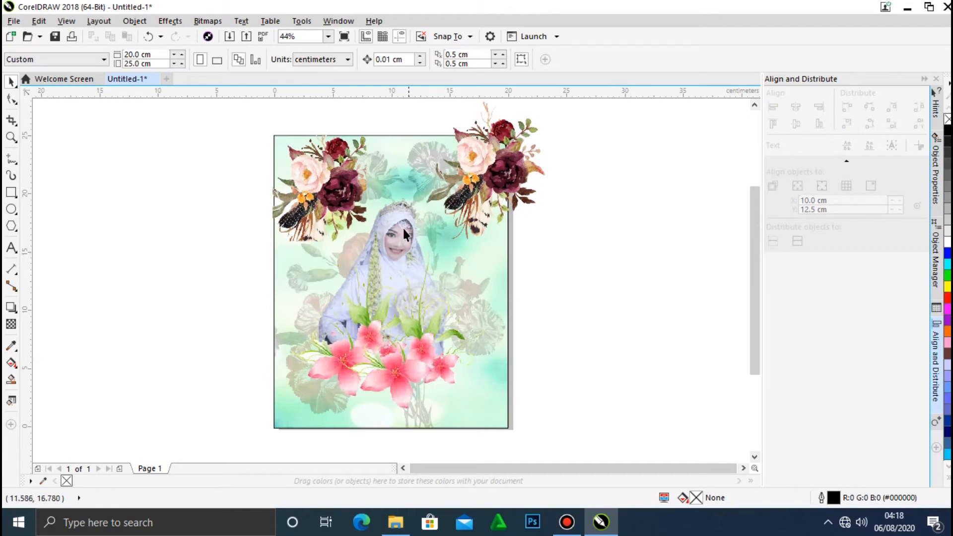
Shrink the bouquet inside its PowerClip frame and move the frame slightly up and left over the page corner.
{"action": "left_click", "coordinate": [345, 199]}
{"action": "left_click", "coordinate": [288, 258]}
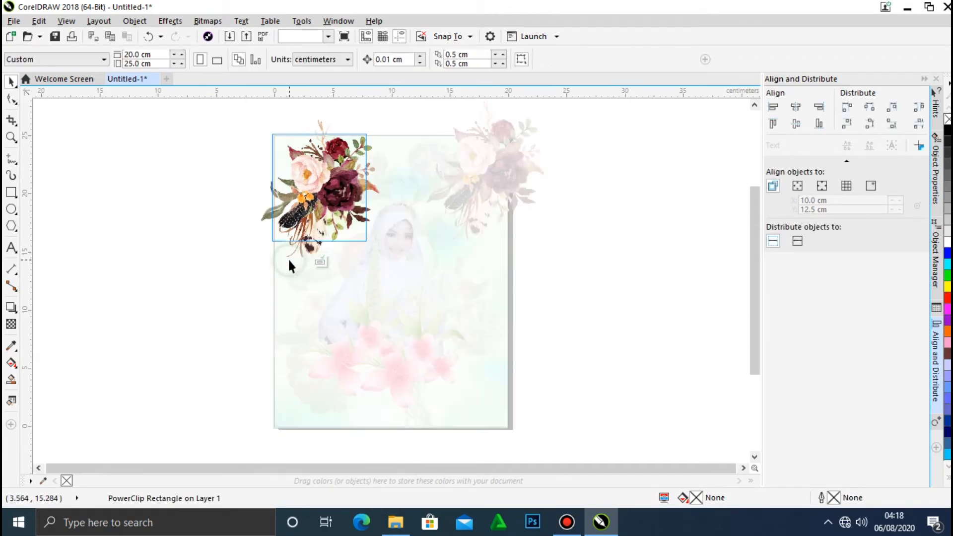
{"action": "left_click", "coordinate": [338, 208]}
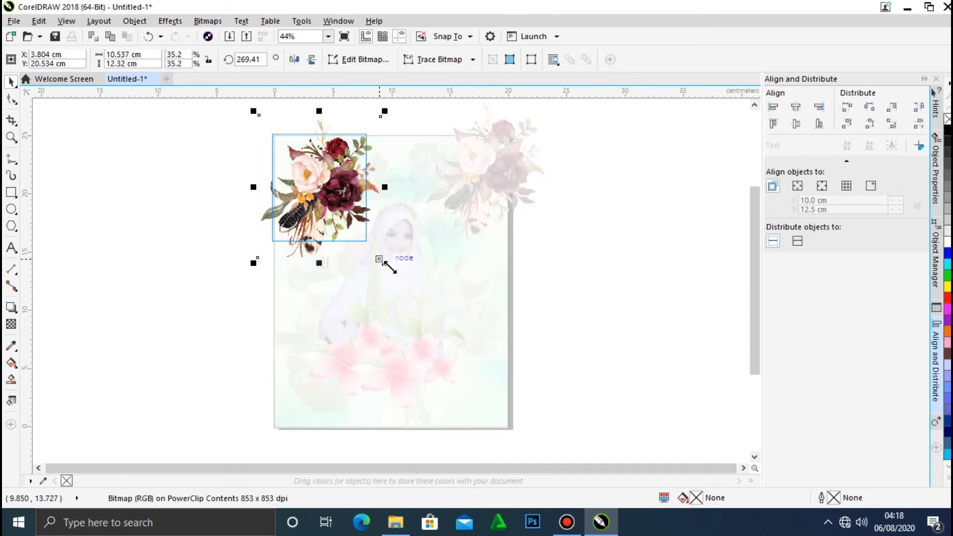
{"action": "left_click_drag", "start_coordinate": [385, 261], "coordinate": [367, 239]}
{"action": "left_click", "coordinate": [205, 211]}
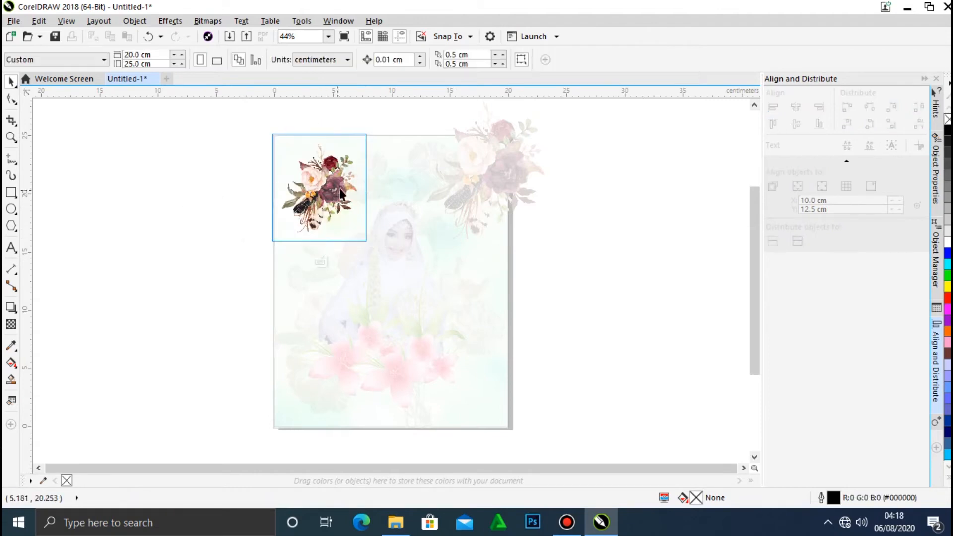
{"action": "left_click", "coordinate": [320, 263]}
{"action": "left_click", "coordinate": [222, 228]}
{"action": "mouse_move", "coordinate": [316, 194]}
{"action": "left_mouse_down"}
{"action": "mouse_move", "coordinate": [298, 164]}
{"action": "mouse_move", "coordinate": [309, 163]}
{"action": "mouse_move", "coordinate": [311, 177]}
{"action": "left_mouse_up"}
{"action": "left_click", "coordinate": [203, 188]}
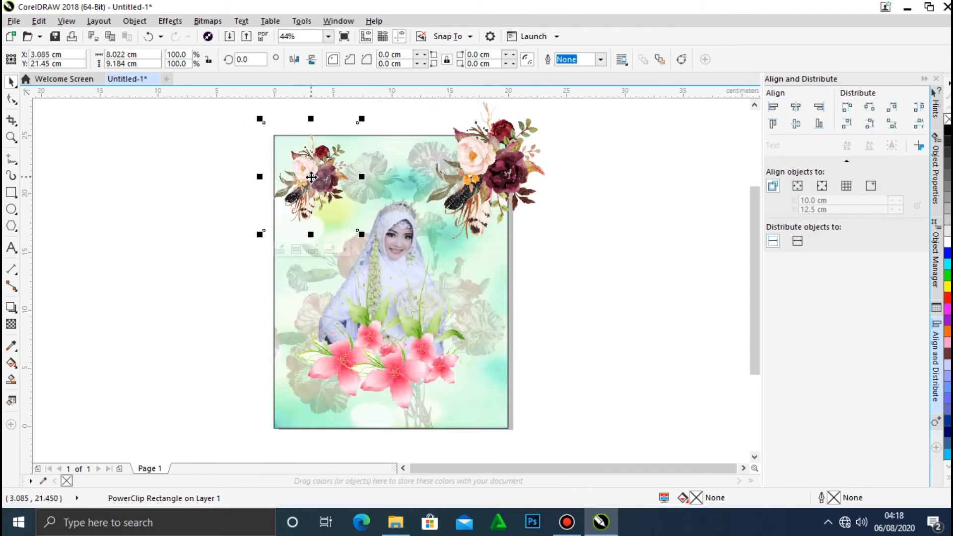
{"action": "left_click", "coordinate": [187, 167]}
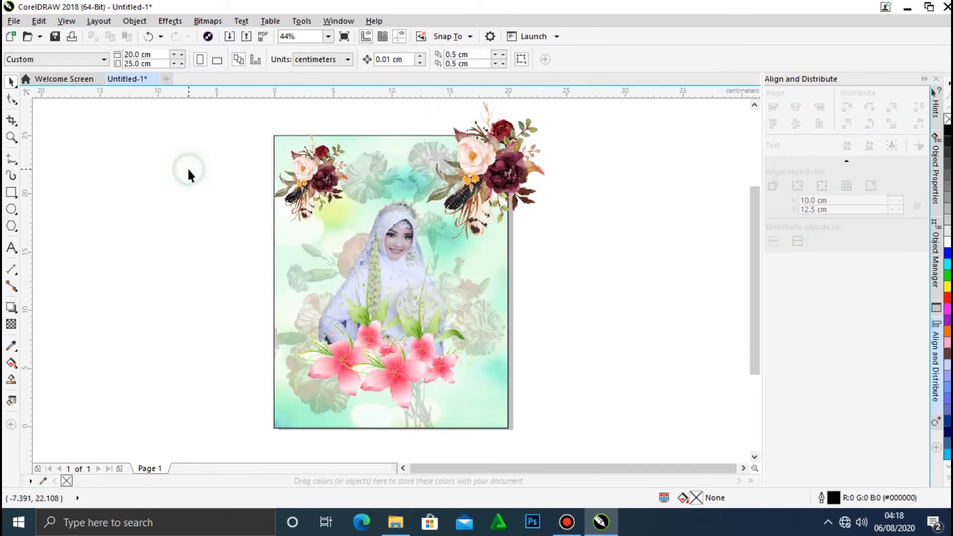
Enlarge the clipped bouquet to about 9.8 × 11.4 cm, extending it past its frame's upper-left corner.
{"action": "left_click", "coordinate": [314, 173]}
{"action": "left_click", "coordinate": [279, 251]}
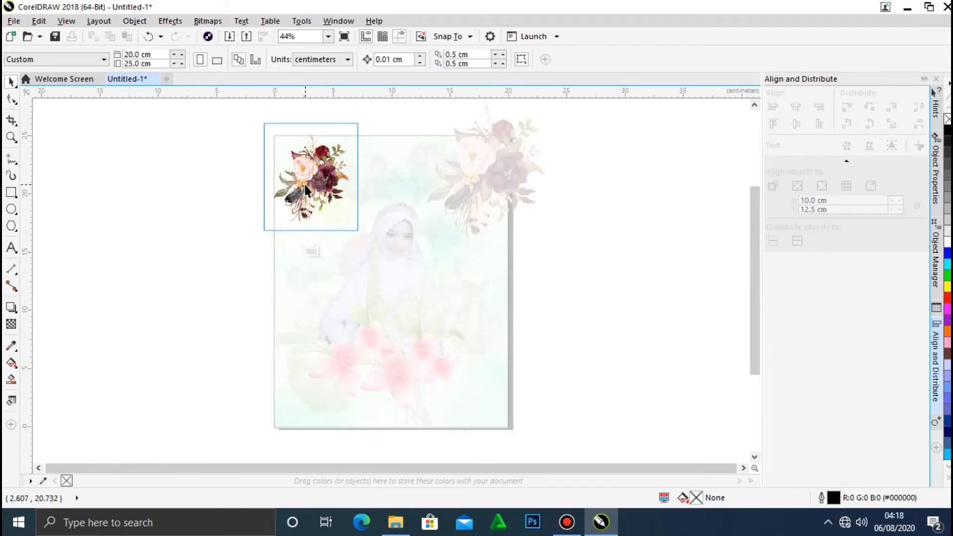
{"action": "left_click_drag", "start_coordinate": [268, 128], "coordinate": [230, 112]}
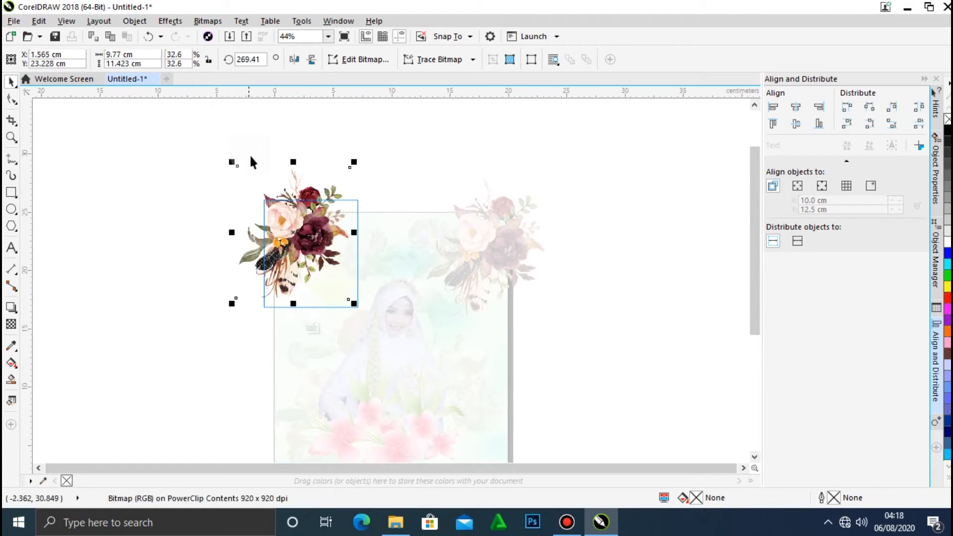
{"action": "left_click", "coordinate": [312, 328]}
{"action": "left_click", "coordinate": [164, 278]}
Move the clipped bouquet's frame so its cut edges sit flush with the page's upper-left corner.
{"action": "left_click_drag", "start_coordinate": [319, 237], "coordinate": [326, 249]}
{"action": "left_click", "coordinate": [186, 226]}
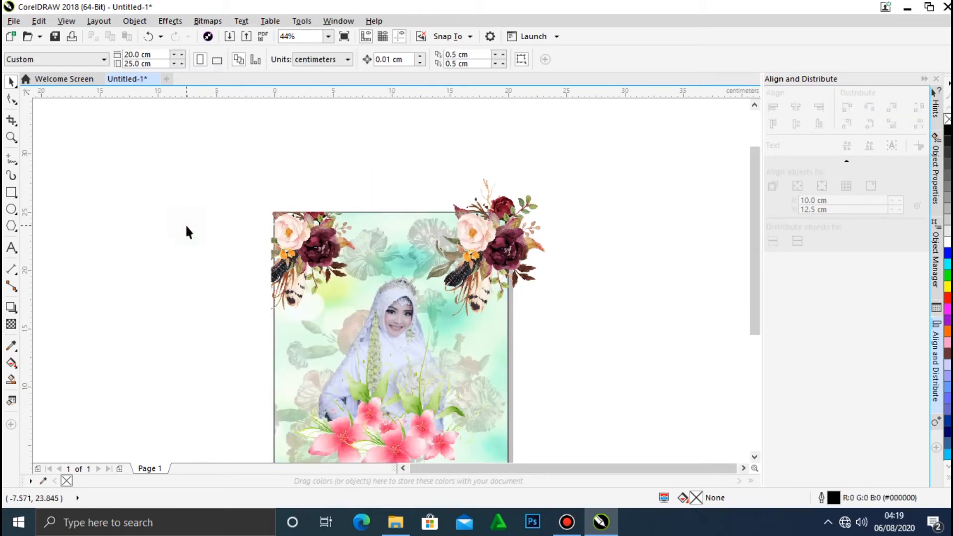
{"action": "left_click_drag", "start_coordinate": [302, 253], "coordinate": [306, 255]}
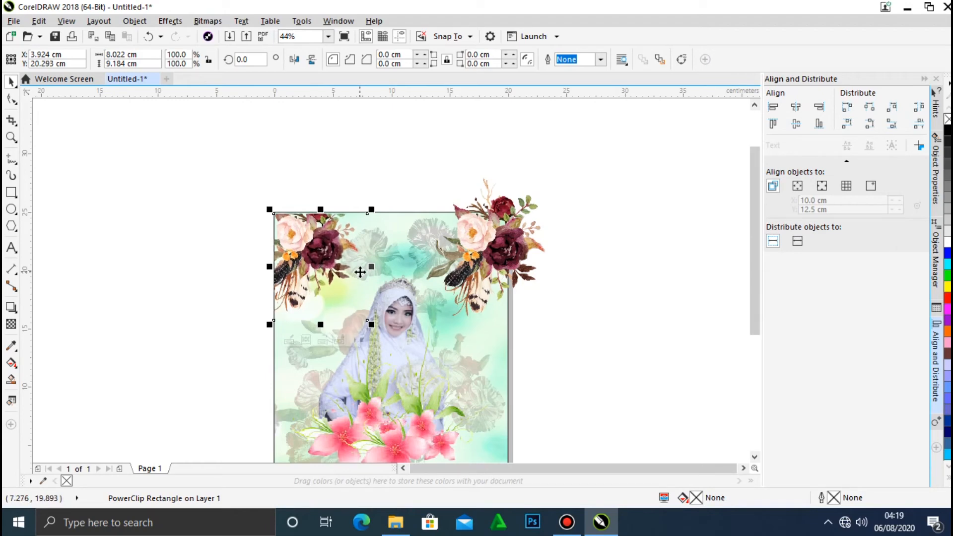
{"action": "left_click", "coordinate": [581, 280]}
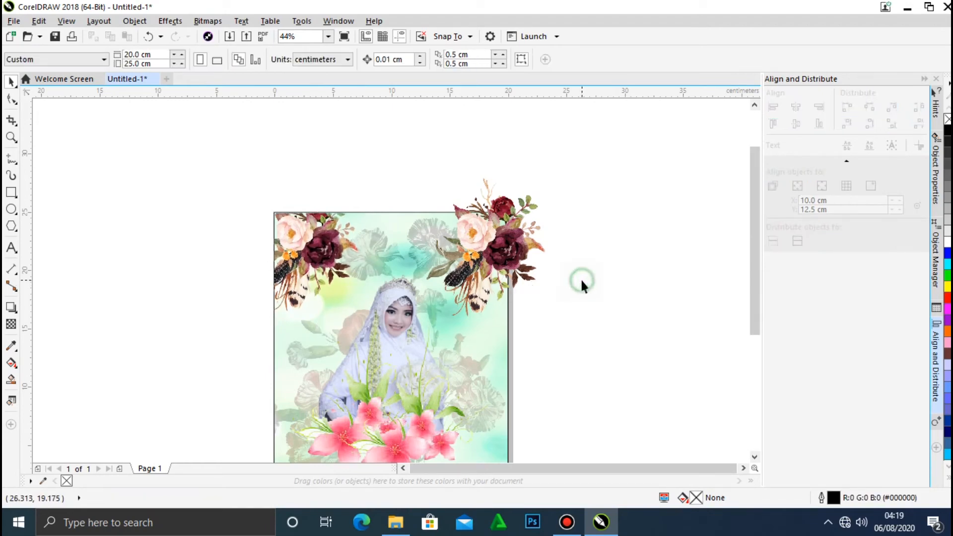
Duplicate the clipped corner bouquet off the page's right side and PowerClip the unclipped upper-right bouquet inside the copy.
{"action": "left_click_drag", "start_coordinate": [307, 251], "coordinate": [610, 256]}
{"action": "left_click", "coordinate": [577, 171]}
{"action": "left_click", "coordinate": [455, 229]}
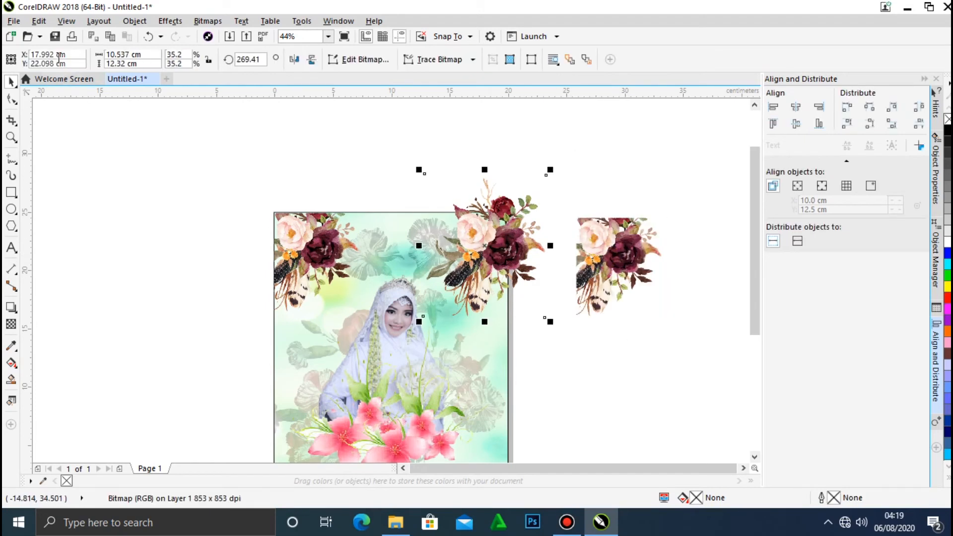
{"action": "left_click", "coordinate": [141, 23]}
{"action": "mouse_move", "coordinate": [194, 131]}
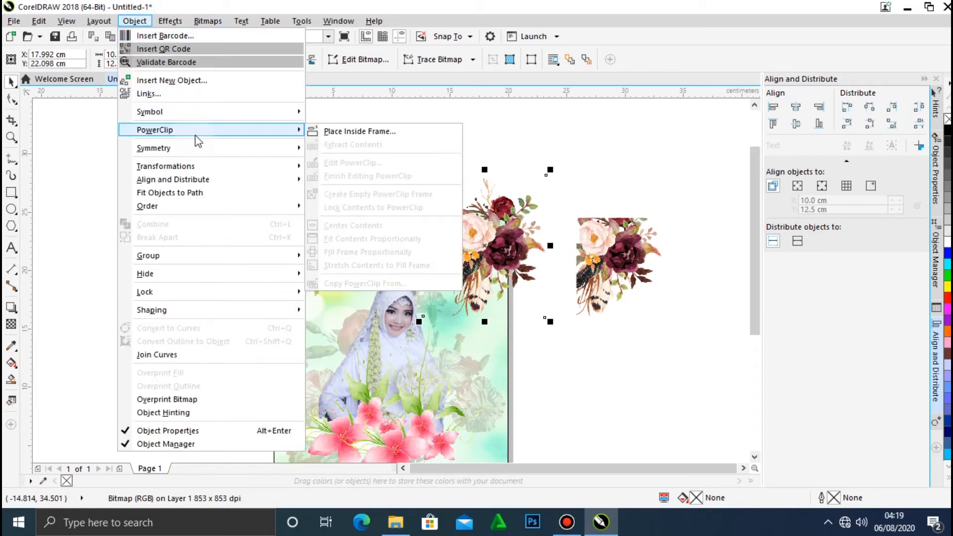
{"action": "left_click", "coordinate": [343, 132]}
{"action": "left_click", "coordinate": [588, 260]}
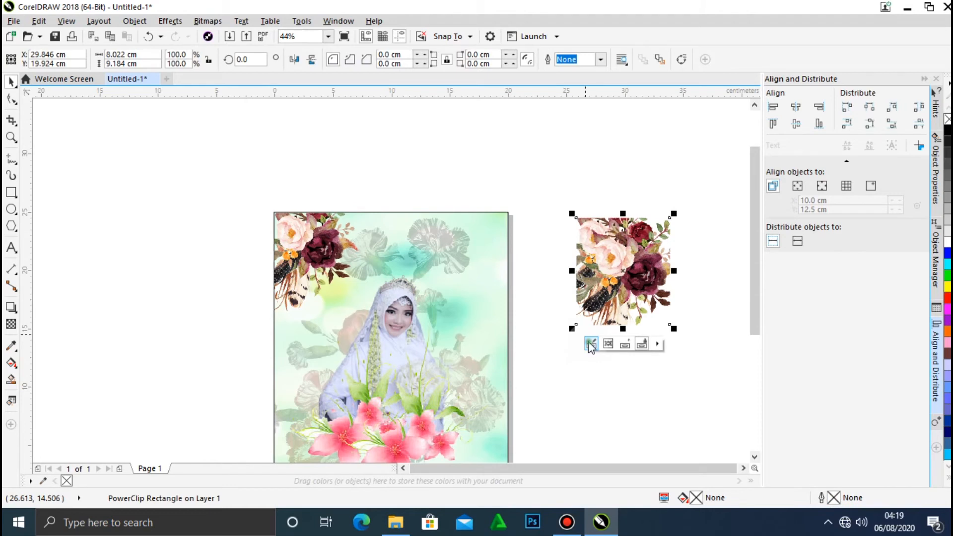
Within the copied frame, delete the old bouquet and position the larger bouquet so the frame's right edge crops it.
{"action": "left_click", "coordinate": [595, 343]}
{"action": "left_click", "coordinate": [599, 372]}
{"action": "left_click_drag", "start_coordinate": [610, 251], "coordinate": [616, 328]}
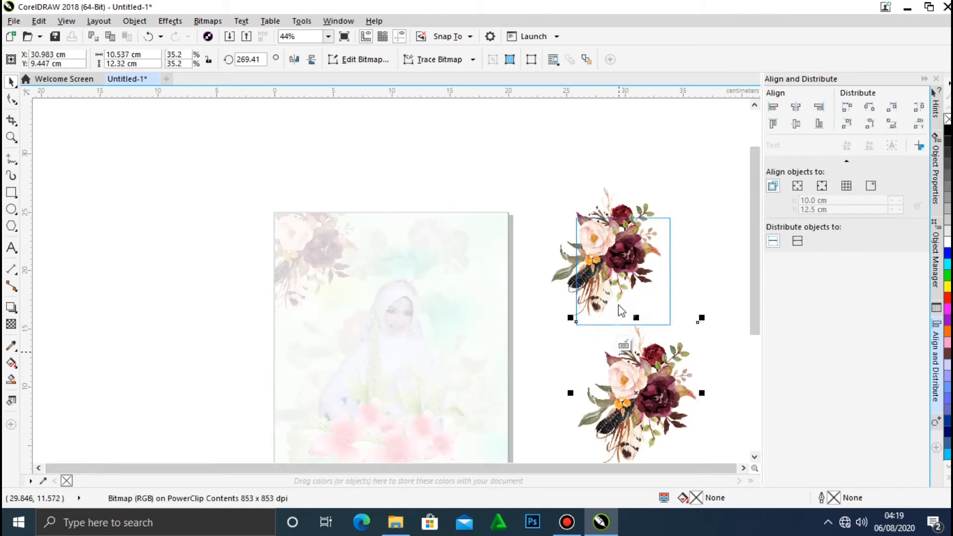
{"action": "left_click", "coordinate": [595, 259]}
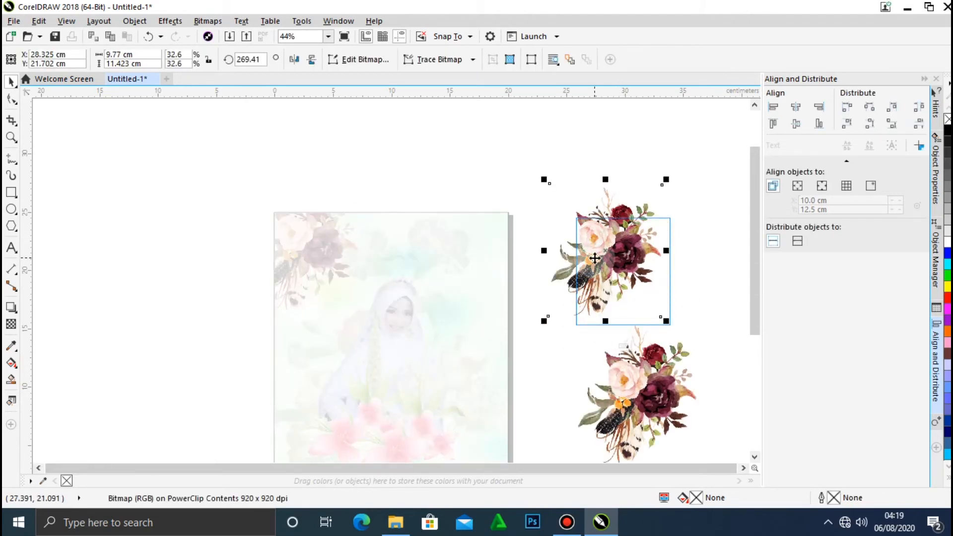
{"action": "key", "text": "Delete"}
{"action": "left_click_drag", "start_coordinate": [649, 390], "coordinate": [652, 254]}
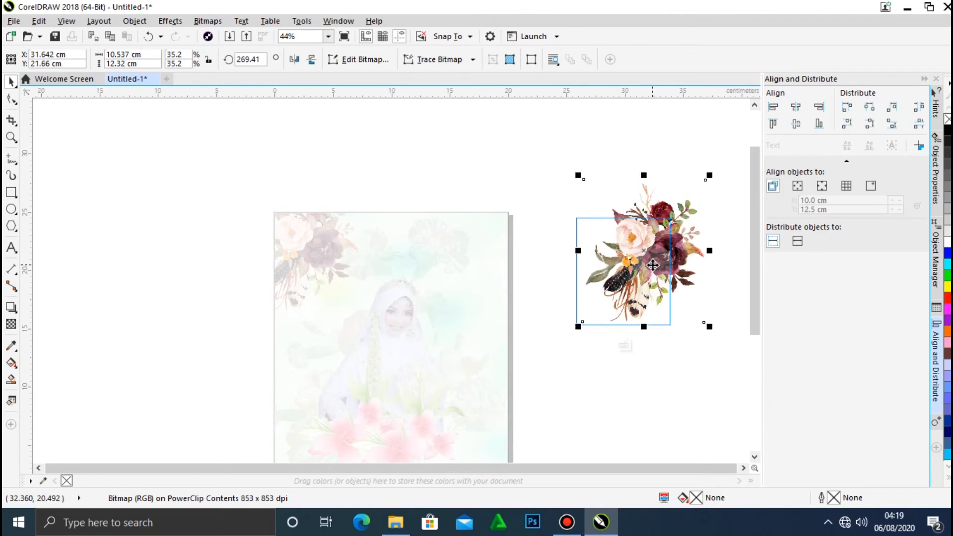
{"action": "left_click", "coordinate": [625, 346]}
{"action": "left_click", "coordinate": [659, 365]}
Move the second clipped bouquet onto the page's upper-right corner, with its cropped edge flush with the page edge.
{"action": "left_click_drag", "start_coordinate": [652, 286], "coordinate": [491, 278]}
{"action": "left_click", "coordinate": [571, 292]}
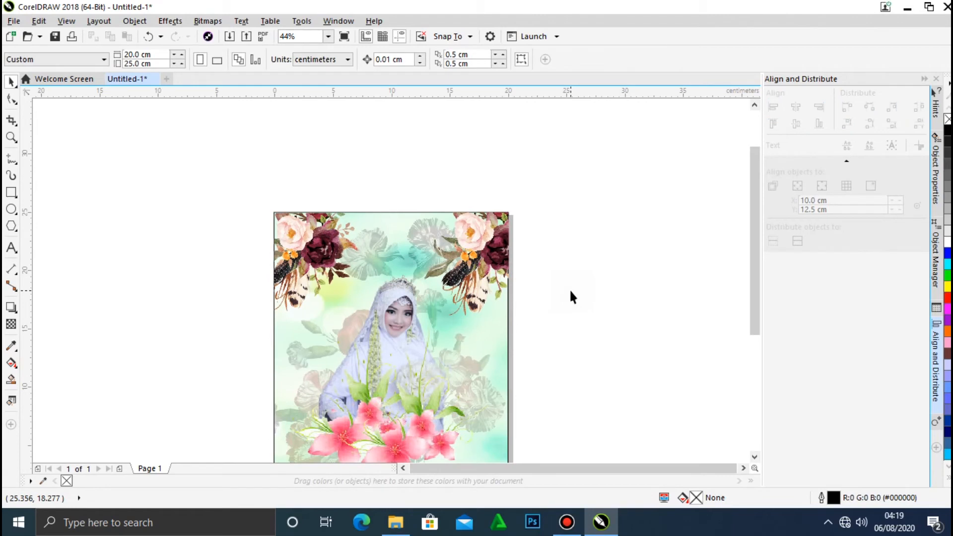
{"action": "left_click", "coordinate": [754, 457]}
{"action": "left_click", "coordinate": [328, 36]}
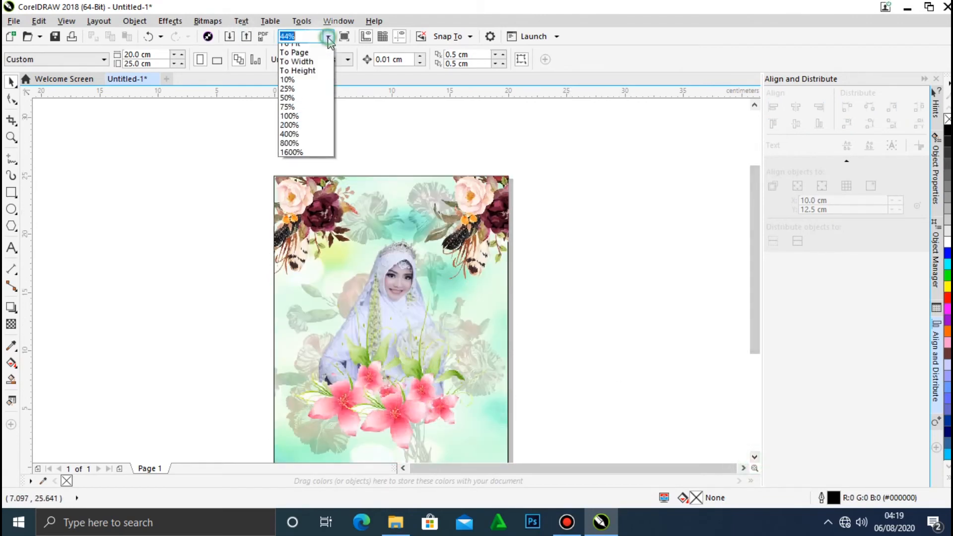
{"action": "left_click", "coordinate": [295, 52]}
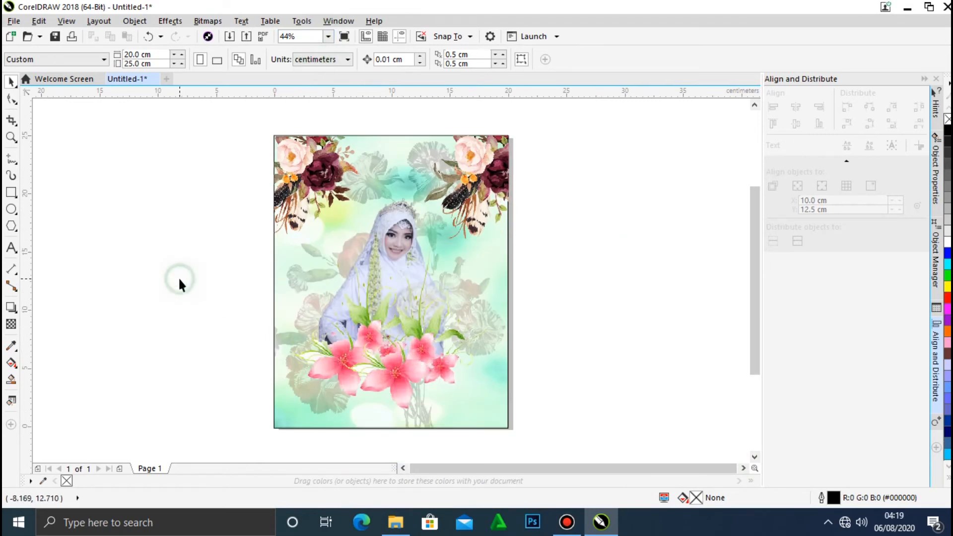
Add the artistic text "NAME PEOPLE" in the empty area left of the page.
{"action": "left_click", "coordinate": [10, 247]}
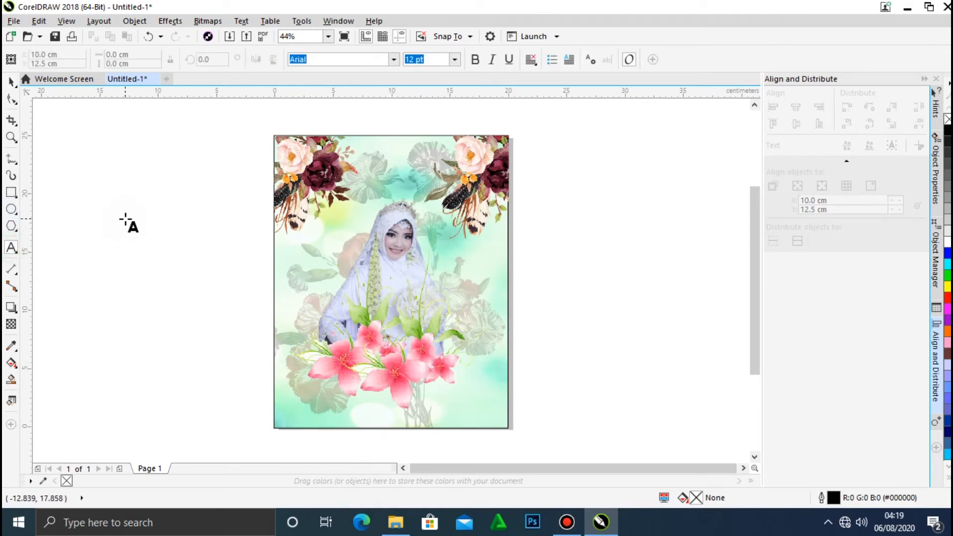
{"action": "left_click", "coordinate": [125, 219]}
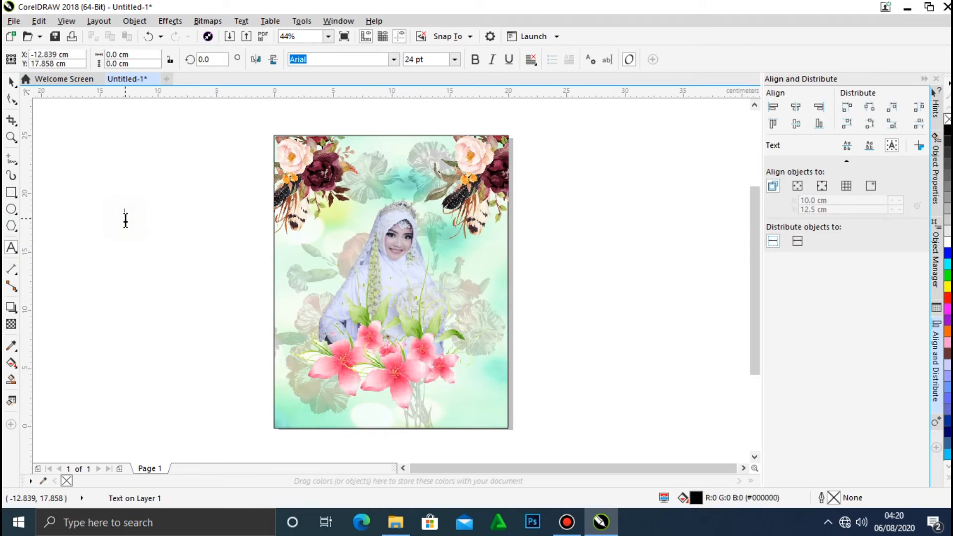
{"action": "type", "text": "AME PEOPLE"}
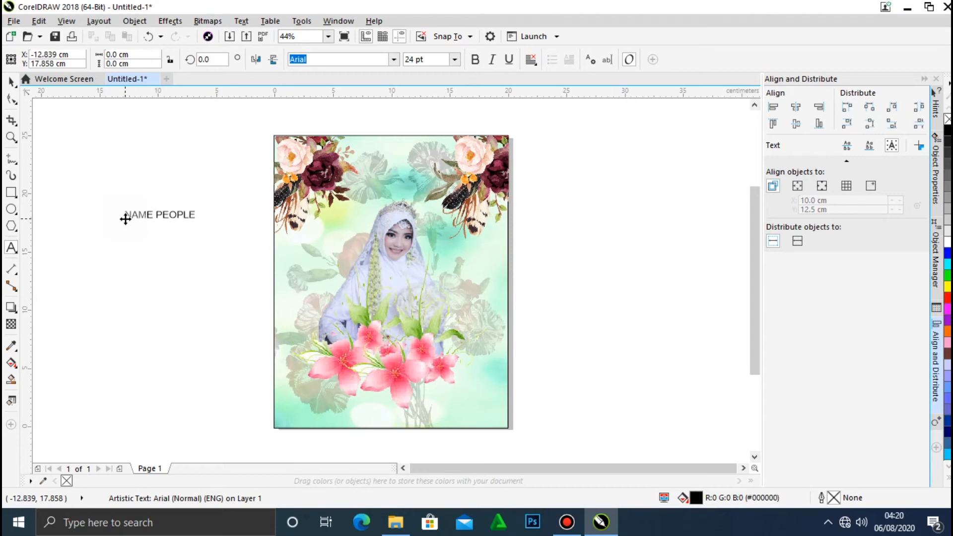
{"action": "left_click", "coordinate": [11, 81]}
Set the font of the whole "NAME PEOPLE" text to Embassy BT.
{"action": "double_click", "coordinate": [192, 214]}
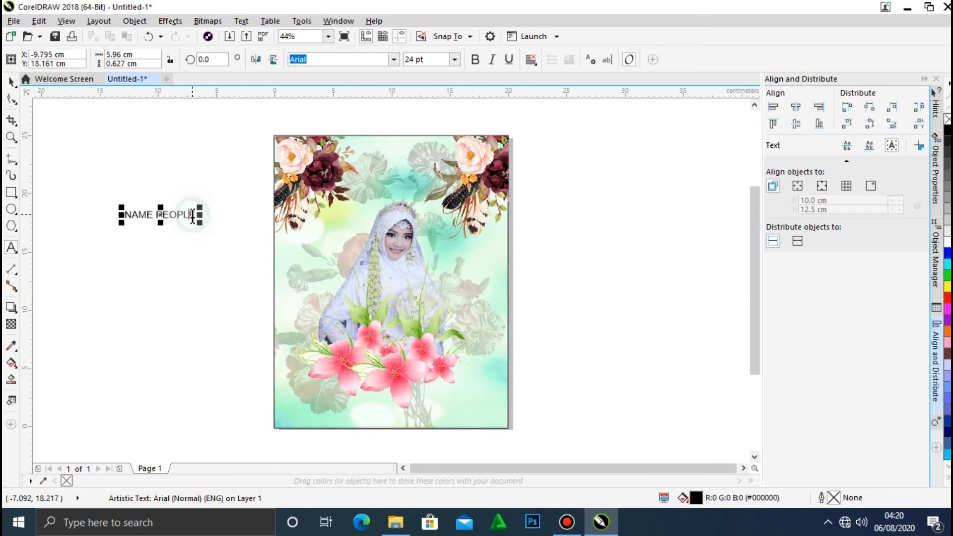
{"action": "left_click_drag", "start_coordinate": [194, 214], "coordinate": [88, 216]}
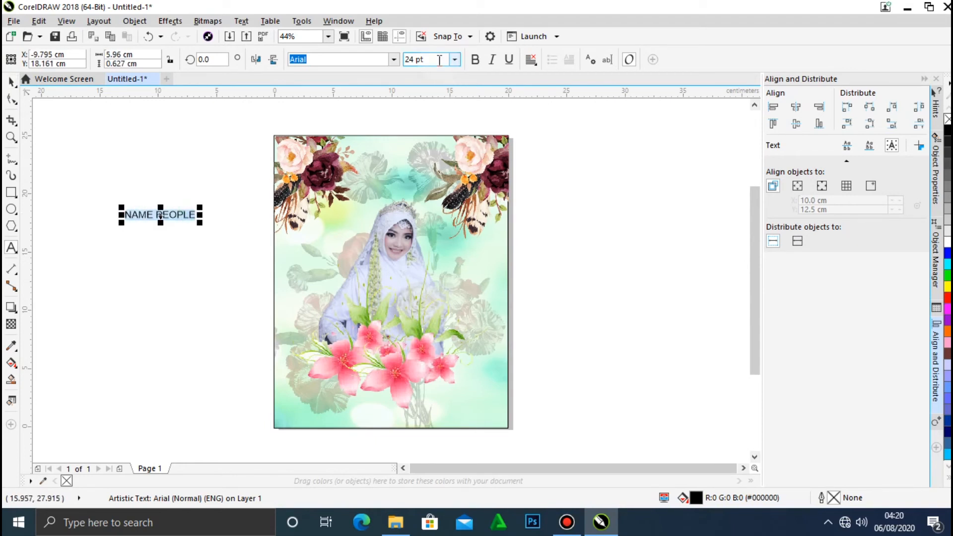
{"action": "left_click", "coordinate": [393, 62]}
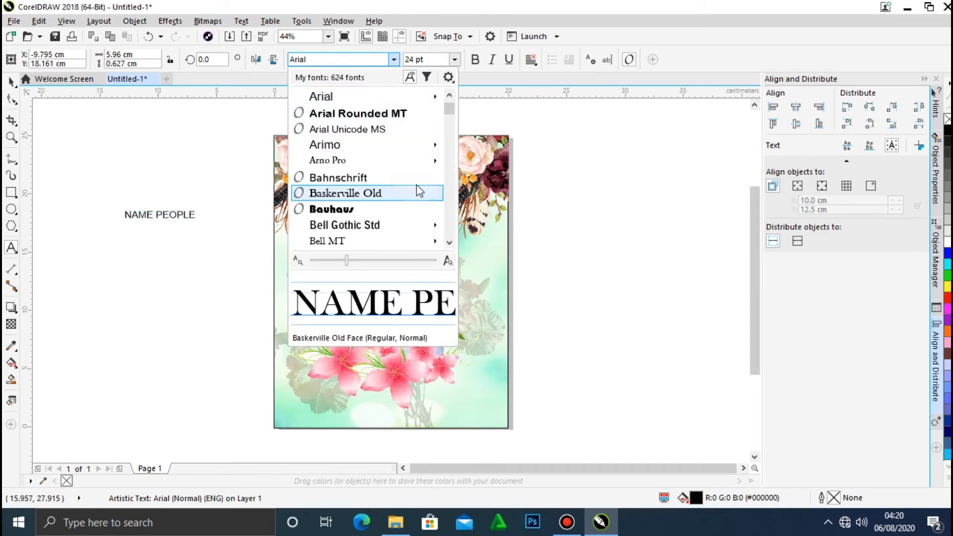
{"action": "scroll", "coordinate": [450, 124], "scroll_direction": "down", "scroll_amount": 10}
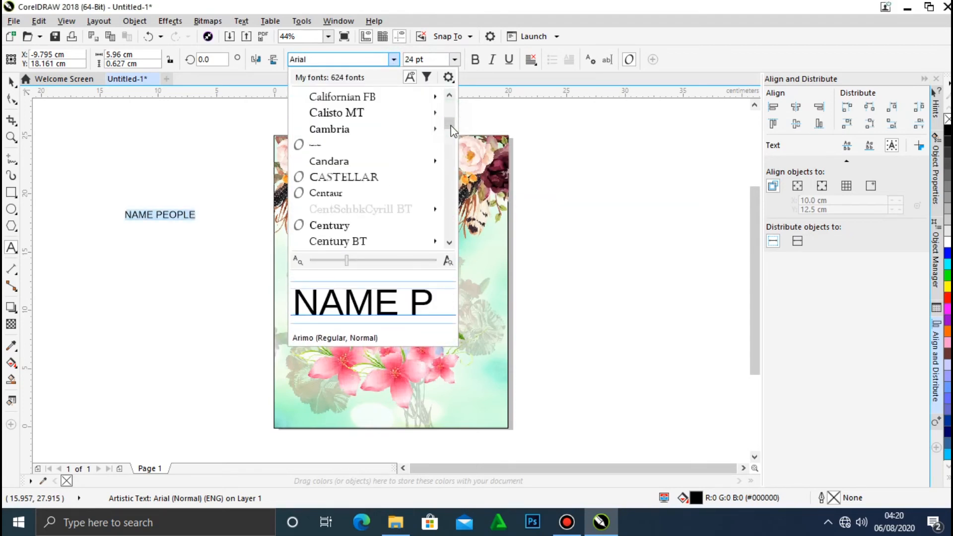
{"action": "left_click_drag", "start_coordinate": [451, 124], "coordinate": [451, 147]}
{"action": "scroll", "coordinate": [451, 148], "scroll_direction": "down", "scroll_amount": 3}
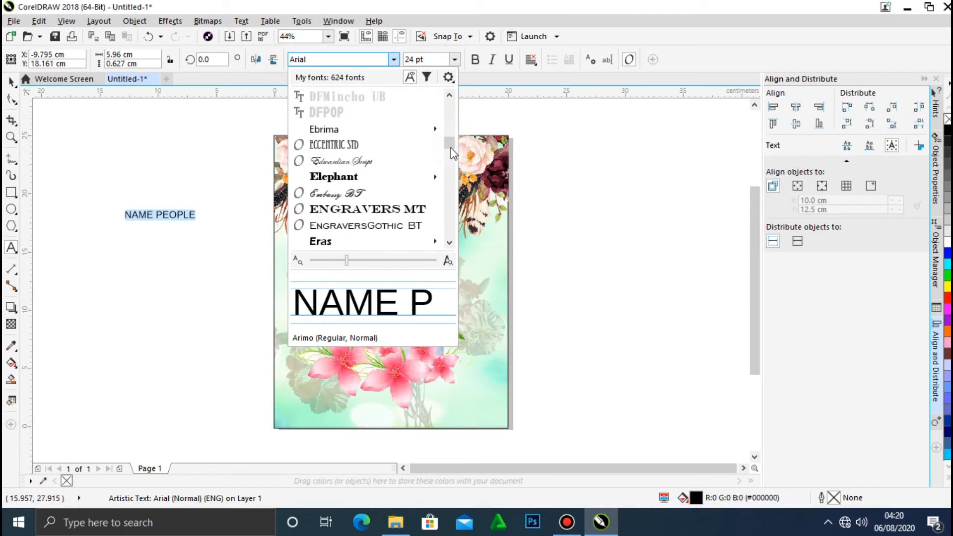
{"action": "scroll", "coordinate": [451, 152], "scroll_direction": "down", "scroll_amount": 3}
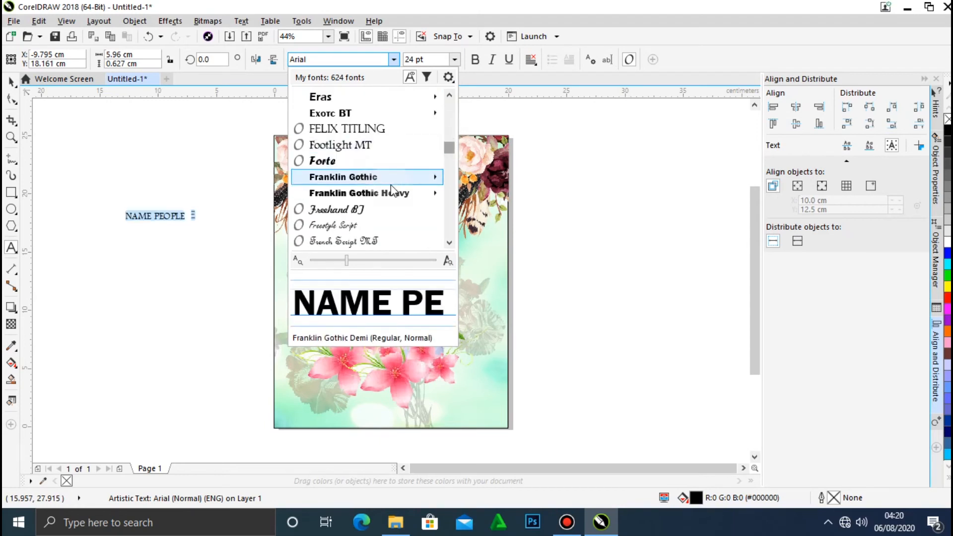
{"action": "left_click", "coordinate": [450, 96]}
{"action": "left_click", "coordinate": [450, 96]}
{"action": "left_click", "coordinate": [450, 96]}
{"action": "left_click", "coordinate": [449, 96]}
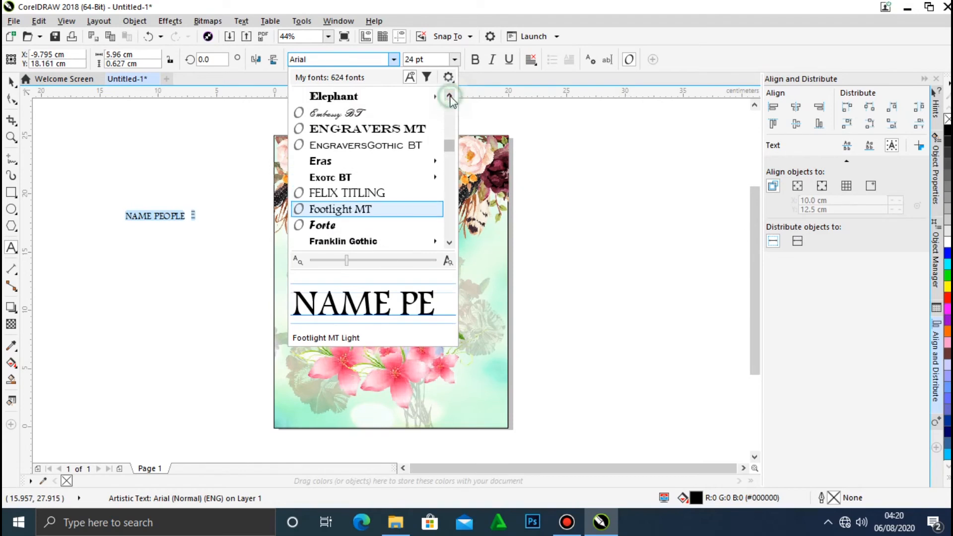
{"action": "left_click", "coordinate": [378, 112]}
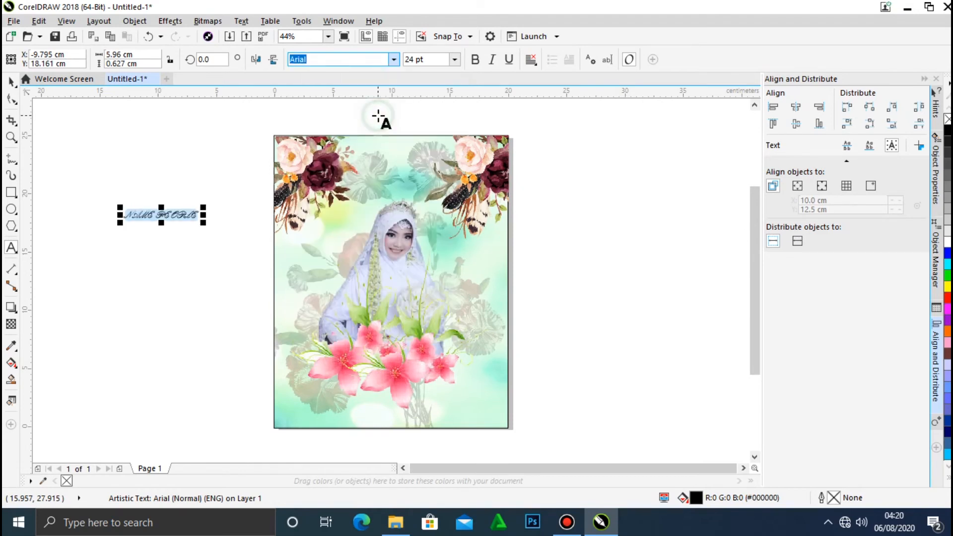
Set the font of the "NAME PEOPLE" text to Ink Free.
{"action": "left_click", "coordinate": [393, 60]}
{"action": "scroll", "coordinate": [450, 246], "scroll_direction": "down", "scroll_amount": 3}
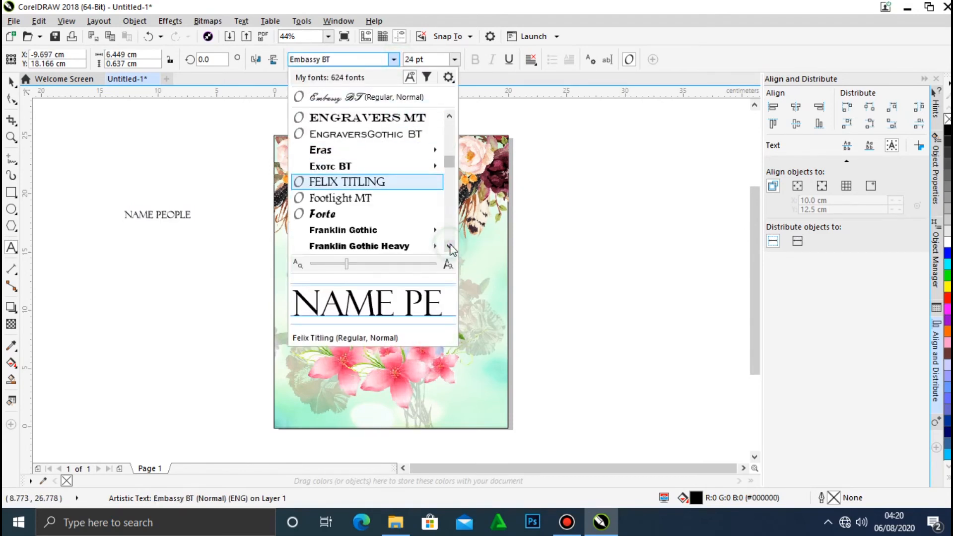
{"action": "scroll", "coordinate": [450, 245], "scroll_direction": "down", "scroll_amount": 5}
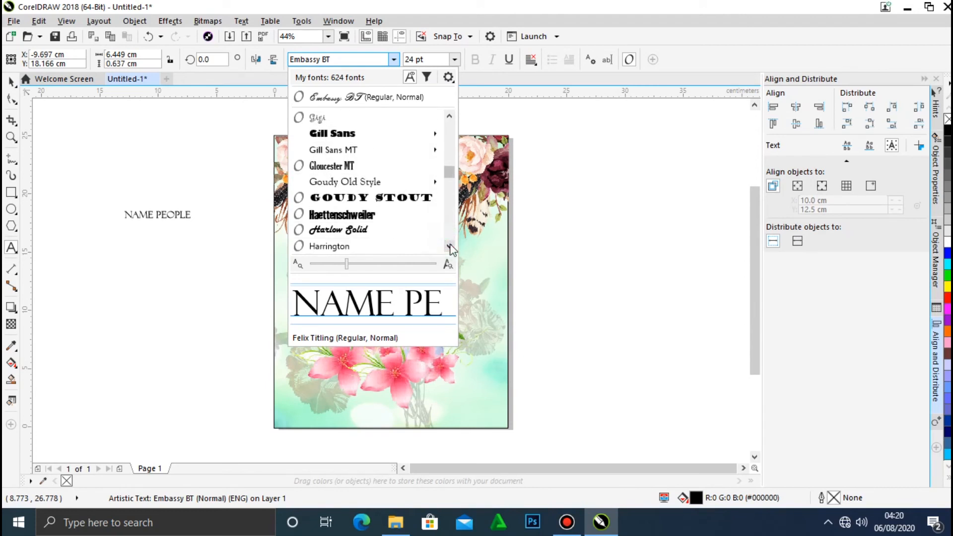
{"action": "scroll", "coordinate": [450, 246], "scroll_direction": "down", "scroll_amount": 3}
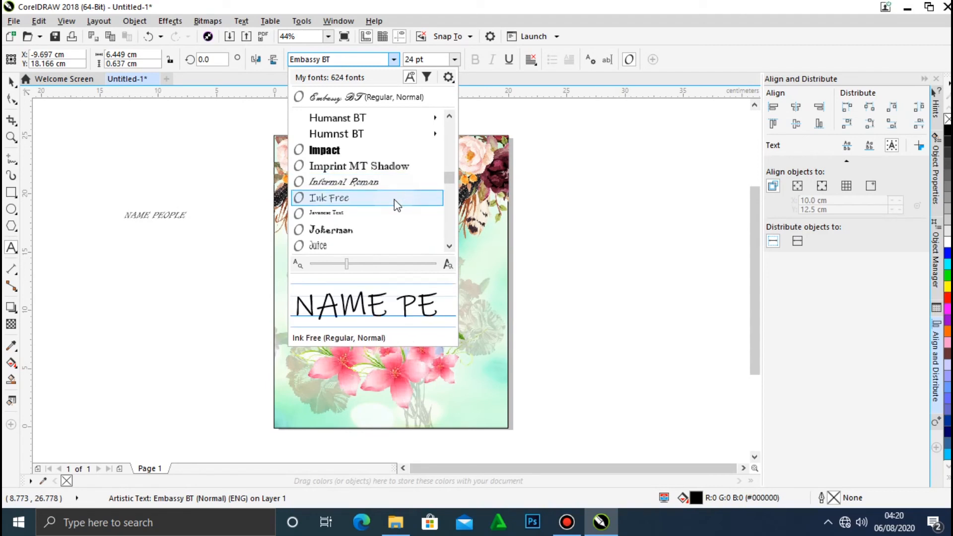
{"action": "left_click", "coordinate": [397, 206]}
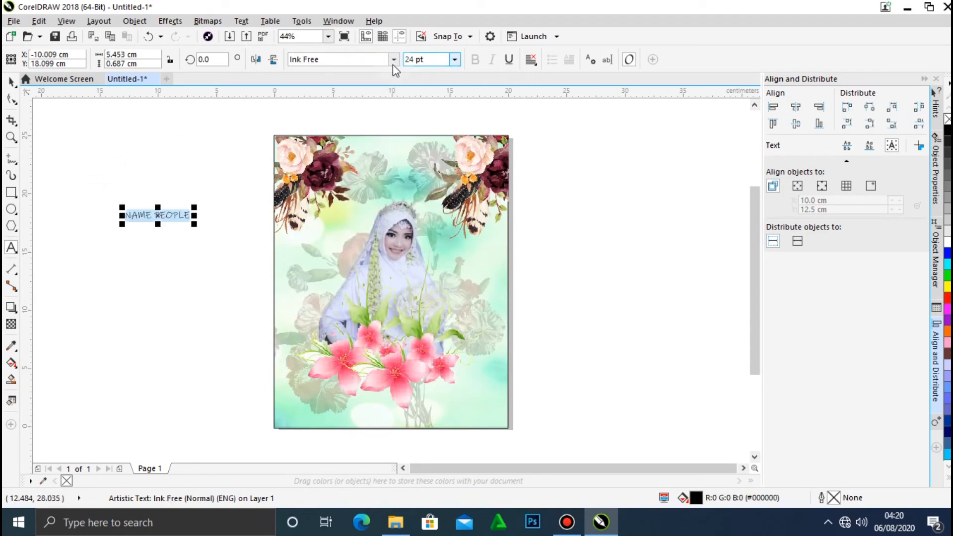
Resize the name text to about 8.6 cm wide and place it between the two corner bouquets, above the bride's head.
{"action": "left_click", "coordinate": [11, 81]}
{"action": "left_click_drag", "start_coordinate": [195, 206], "coordinate": [247, 162]}
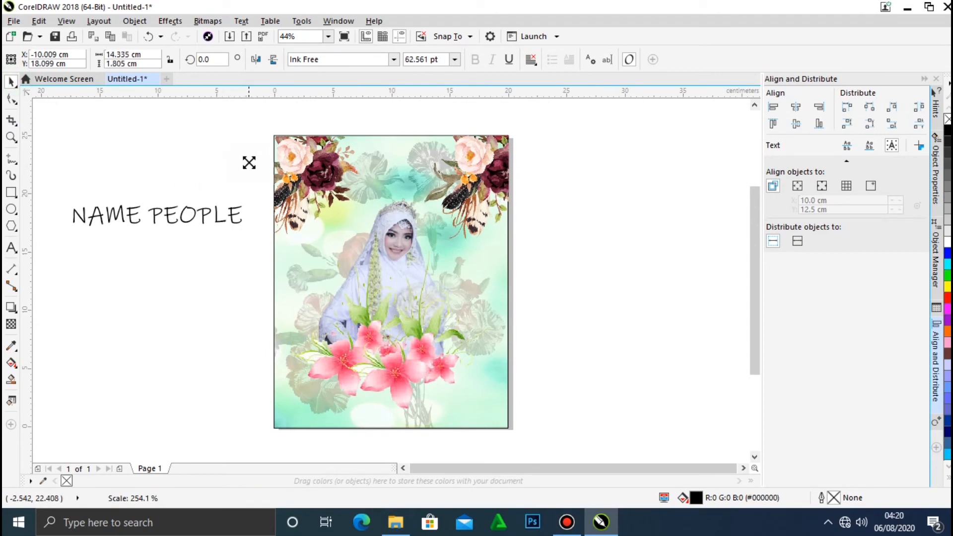
{"action": "left_click_drag", "start_coordinate": [177, 214], "coordinate": [402, 162]}
{"action": "left_click_drag", "start_coordinate": [471, 149], "coordinate": [465, 154]}
{"action": "left_click_drag", "start_coordinate": [398, 161], "coordinate": [453, 167]}
{"action": "left_click", "coordinate": [546, 208]}
Try converting the name text to paragraph text, and undo the conversion.
{"action": "left_click", "coordinate": [403, 177]}
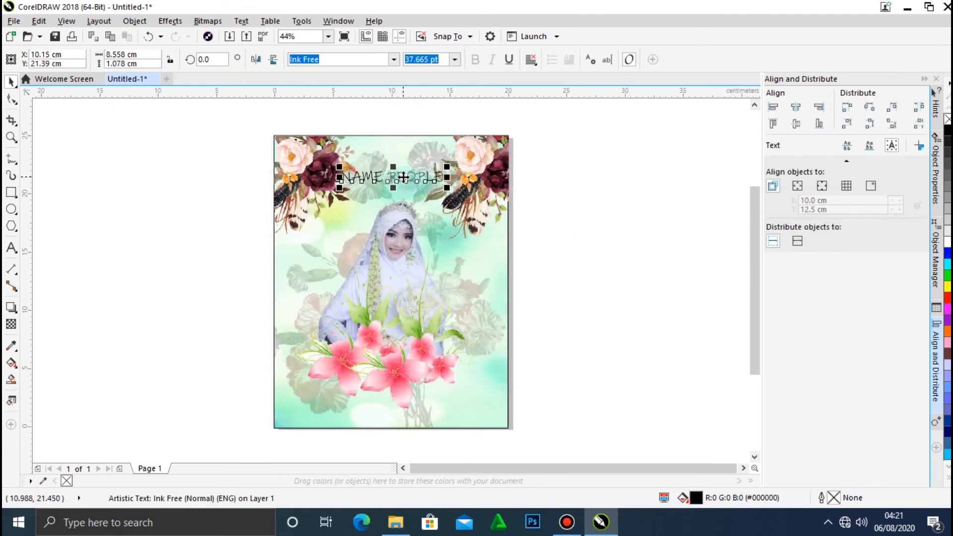
{"action": "right_click", "coordinate": [404, 177]}
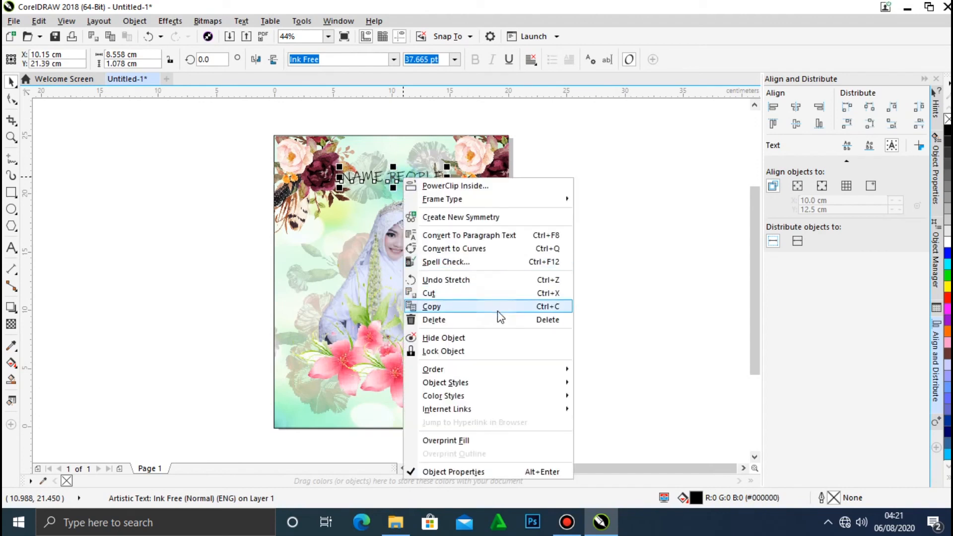
{"action": "left_click", "coordinate": [498, 234]}
{"action": "left_click", "coordinate": [563, 207]}
{"action": "left_click", "coordinate": [411, 172]}
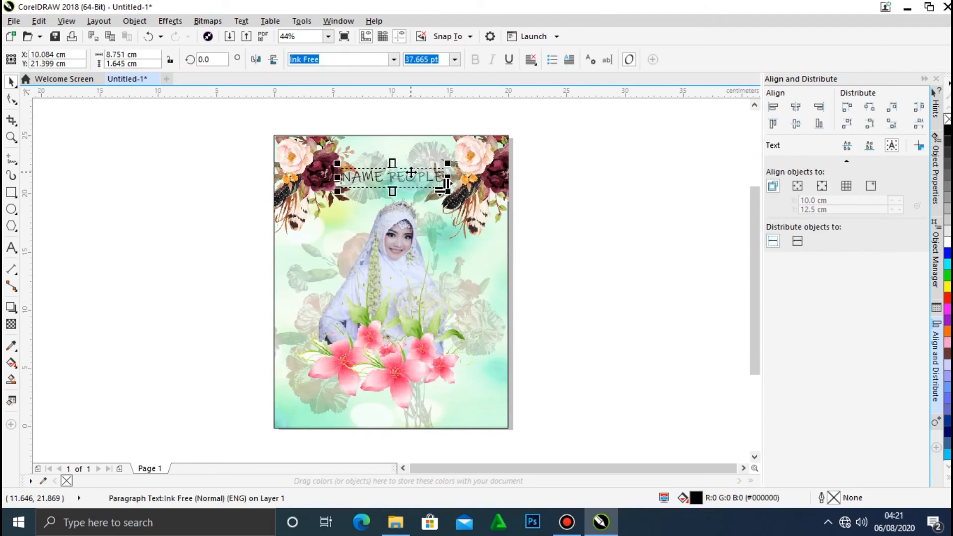
{"action": "key", "text": "ctrl+z"}
Convert the name text to curves and give it a dark blue (#000066) fill and a 0.2 mm outline in the same colour.
{"action": "right_click", "coordinate": [411, 173]}
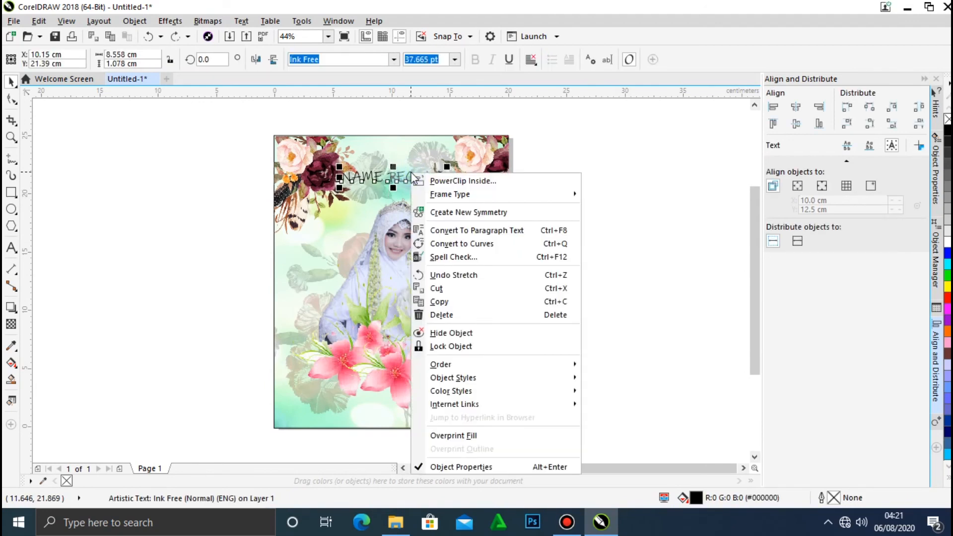
{"action": "left_click", "coordinate": [505, 243]}
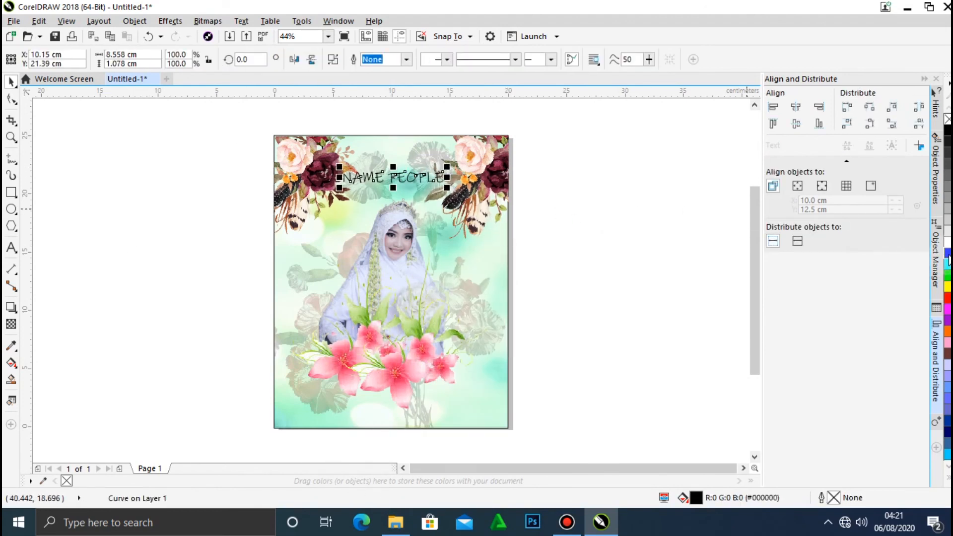
{"action": "left_click", "coordinate": [947, 430]}
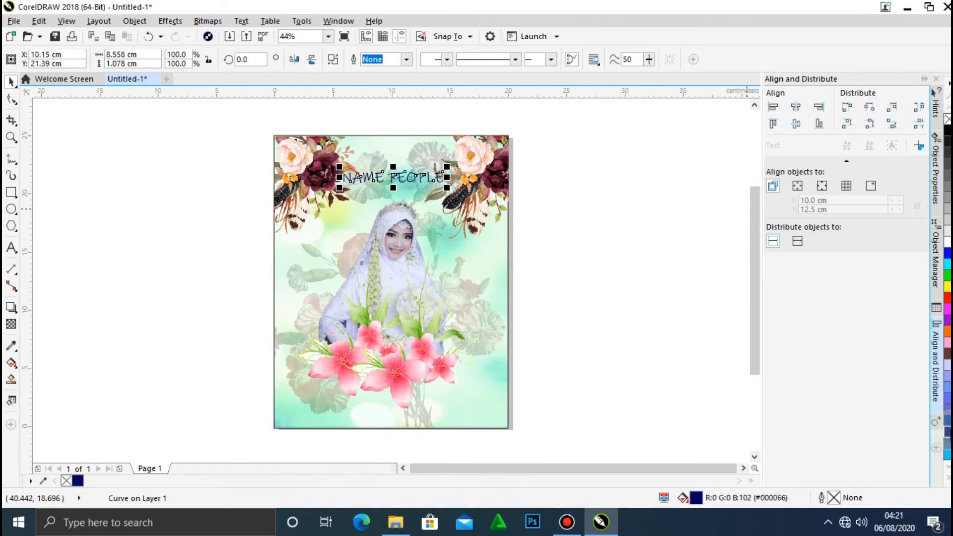
{"action": "left_click", "coordinate": [618, 258]}
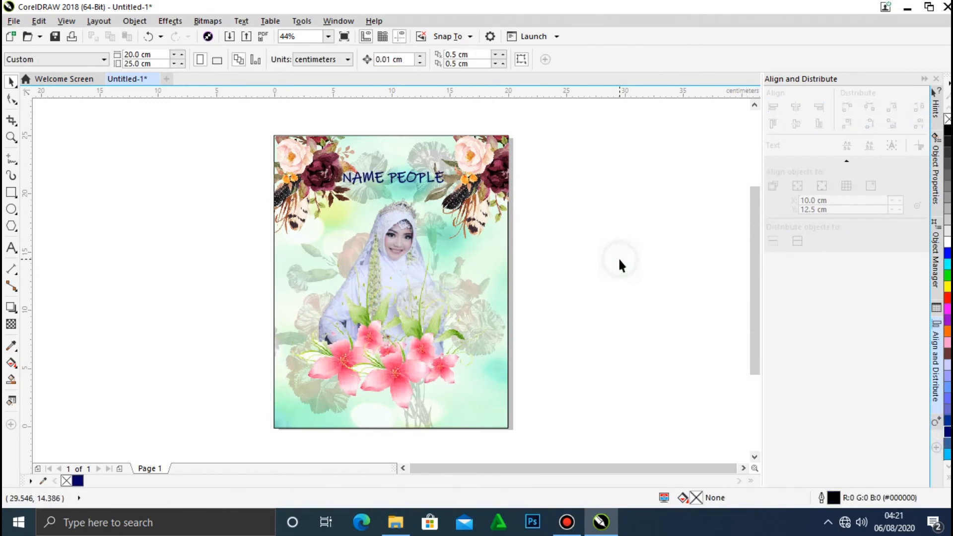
{"action": "left_click", "coordinate": [414, 183]}
{"action": "left_click", "coordinate": [589, 256]}
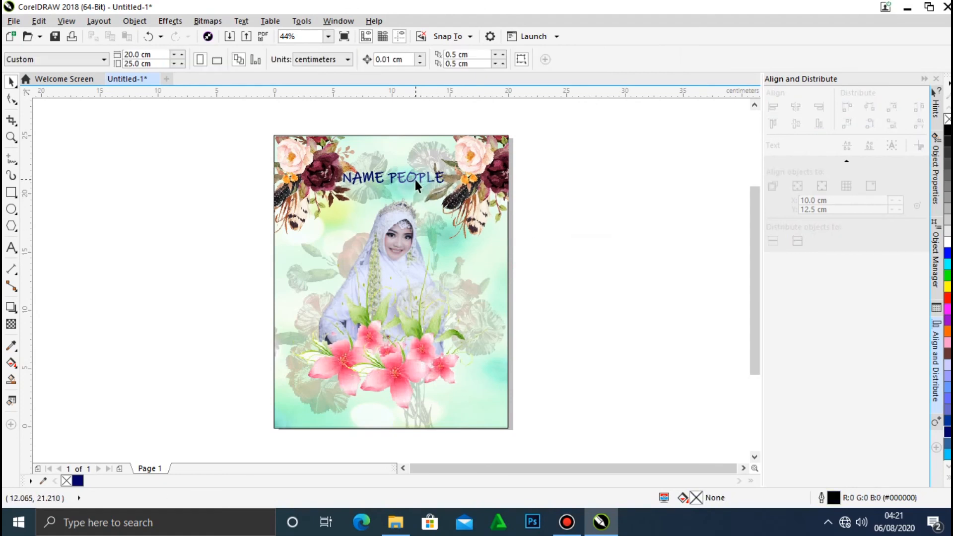
Place a copy of the dark blue name text near the page's lower edge, below the pink lilies.
{"action": "left_click_drag", "start_coordinate": [415, 180], "coordinate": [410, 417]}
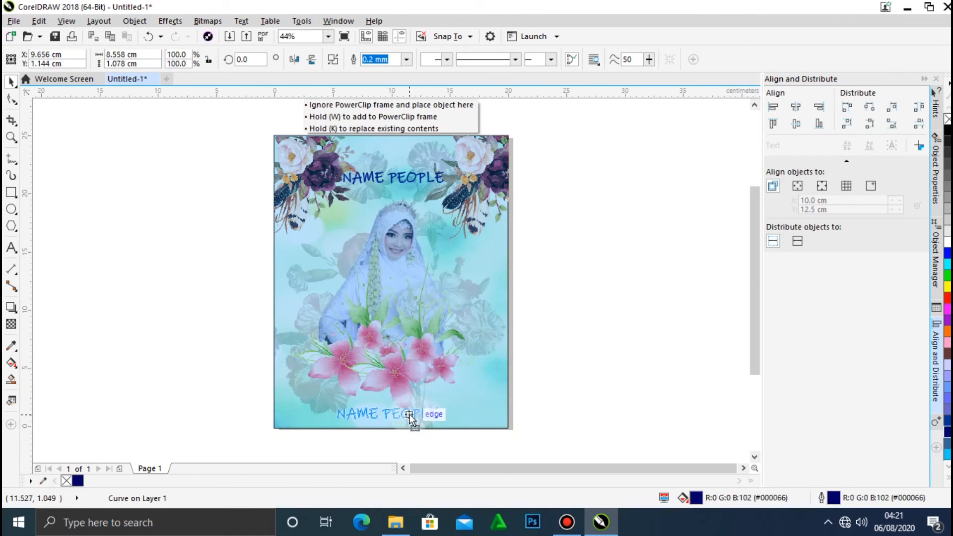
{"action": "left_click_drag", "start_coordinate": [410, 417], "coordinate": [410, 417]}
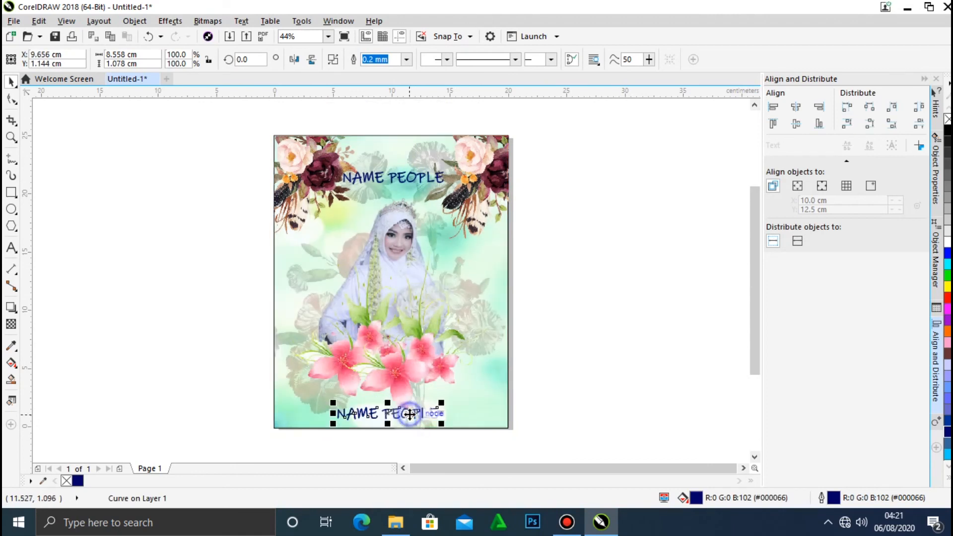
{"action": "left_click", "coordinate": [549, 362]}
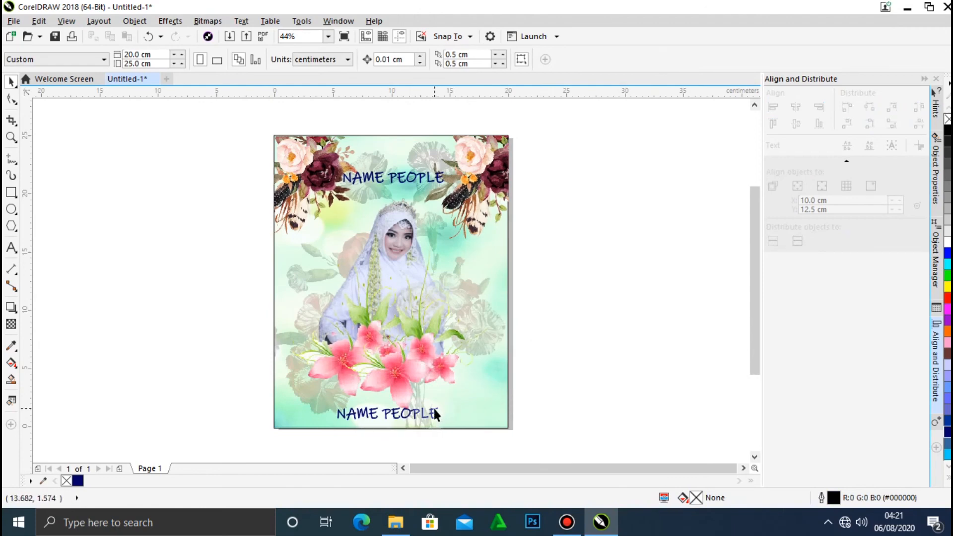
Move the upper name text about 1.6 cm higher, closer to the page's top edge.
{"action": "left_click", "coordinate": [397, 174]}
{"action": "left_click_drag", "start_coordinate": [398, 174], "coordinate": [400, 156]}
{"action": "left_click", "coordinate": [615, 203]}
Change the outline colour of the upper name text to white.
{"action": "left_click", "coordinate": [424, 156]}
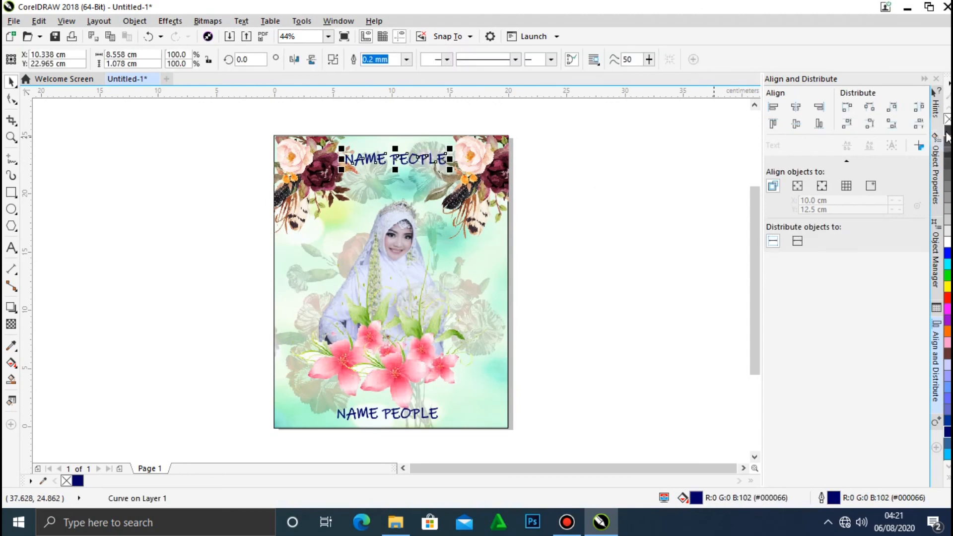
{"action": "right_click", "coordinate": [947, 242]}
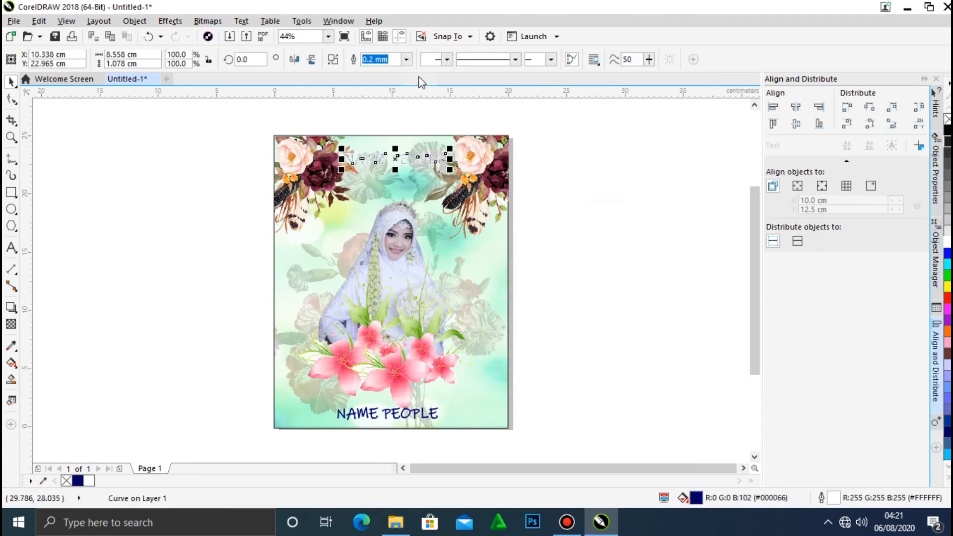
{"action": "left_click", "coordinate": [282, 116]}
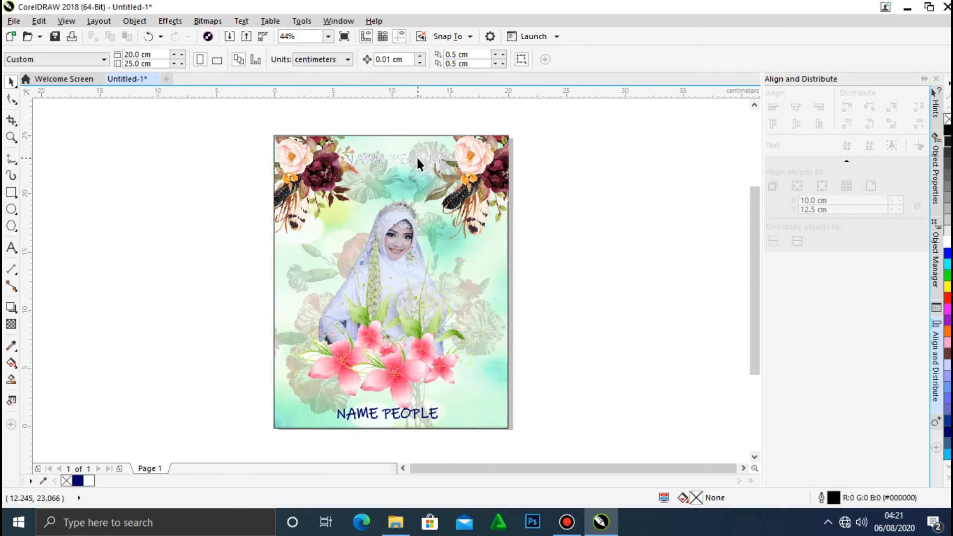
Try the outline widths None, 0.1 mm and Hairline on the upper name text.
{"action": "left_click", "coordinate": [416, 156]}
{"action": "left_click", "coordinate": [406, 59]}
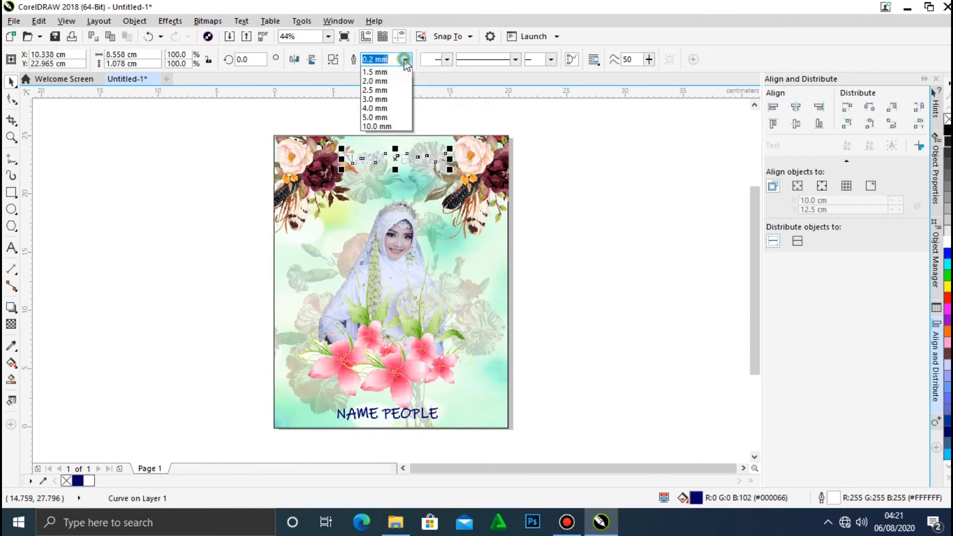
{"action": "left_click", "coordinate": [404, 73]}
{"action": "left_click", "coordinate": [408, 59]}
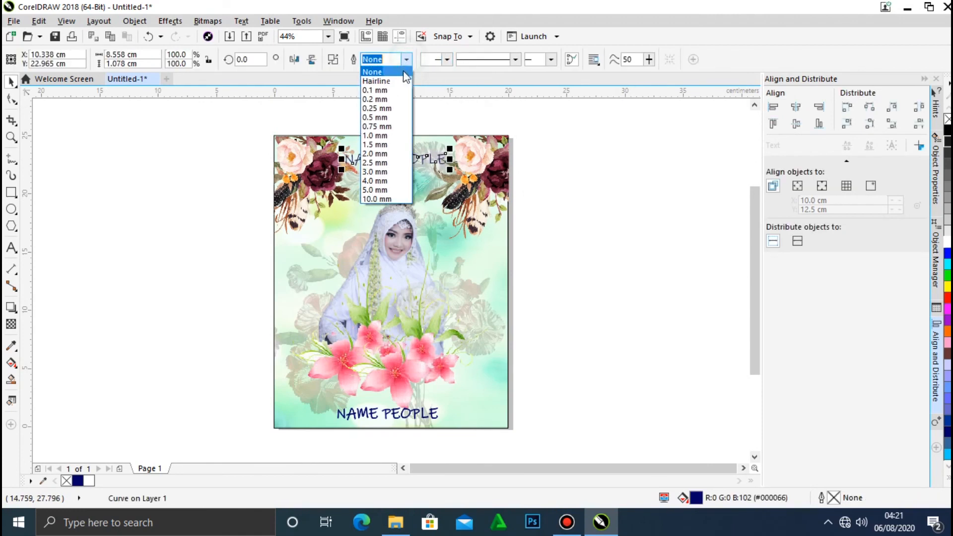
{"action": "left_click", "coordinate": [400, 90]}
{"action": "left_click", "coordinate": [406, 60]}
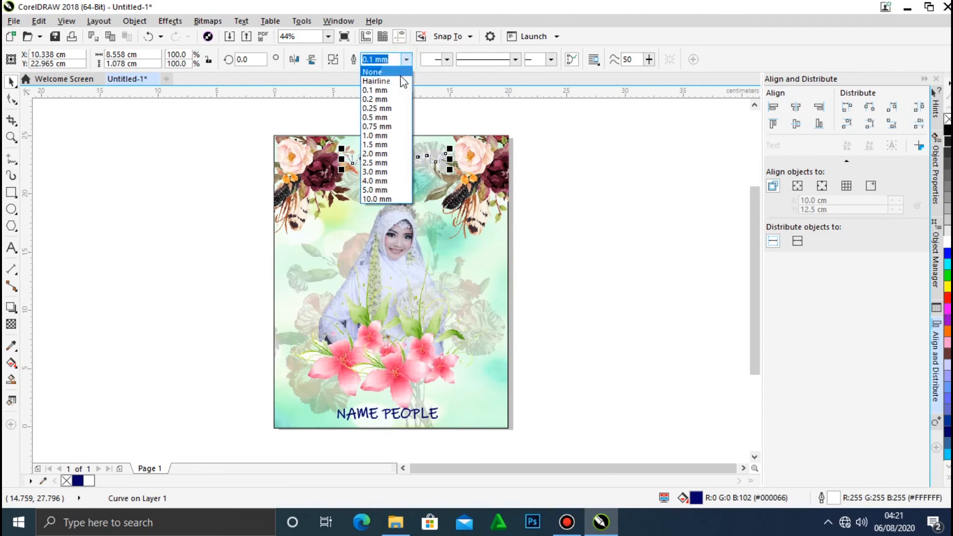
{"action": "left_click", "coordinate": [380, 81]}
{"action": "left_click", "coordinate": [552, 151]}
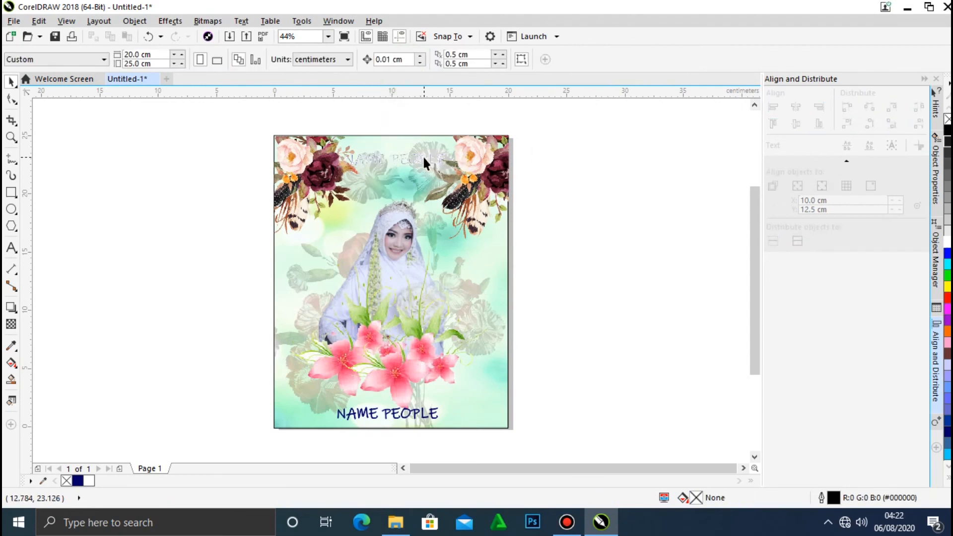
Fill the upper name text with black and set its outline to None.
{"action": "left_click", "coordinate": [424, 158]}
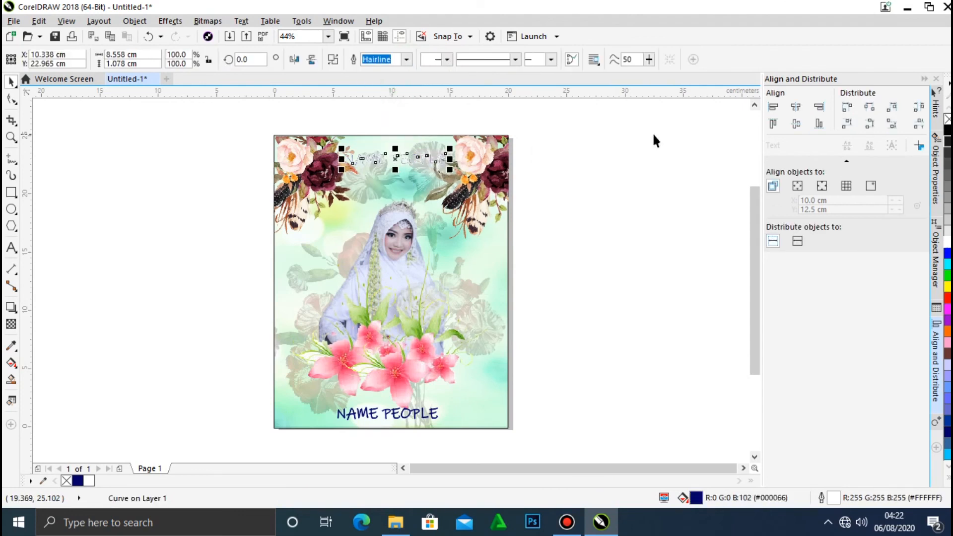
{"action": "left_click", "coordinate": [948, 130]}
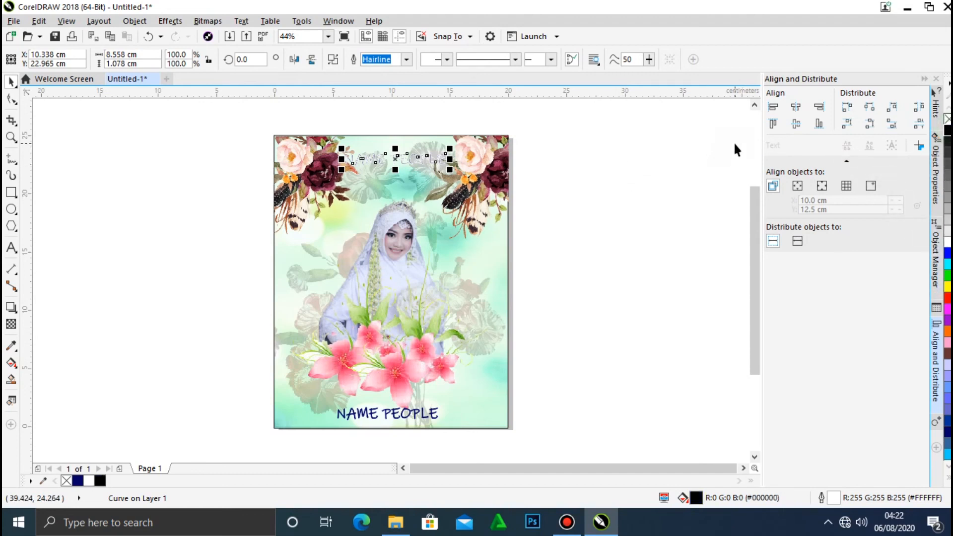
{"action": "left_click", "coordinate": [406, 59]}
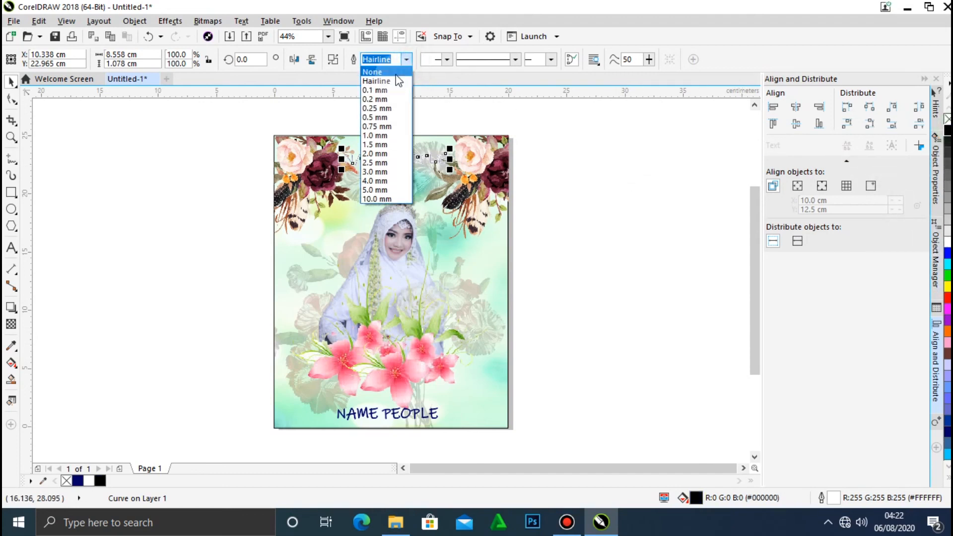
{"action": "left_click", "coordinate": [380, 70]}
{"action": "left_click", "coordinate": [629, 163]}
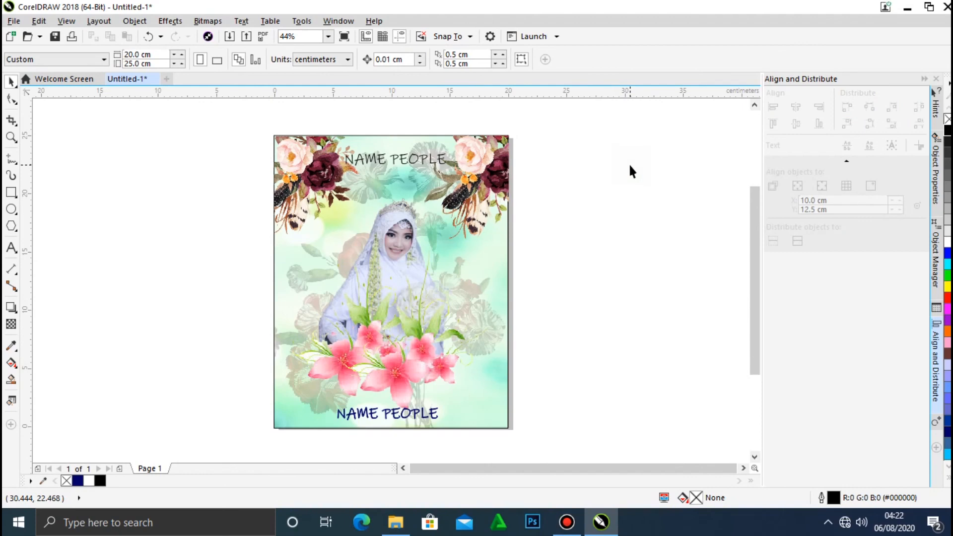